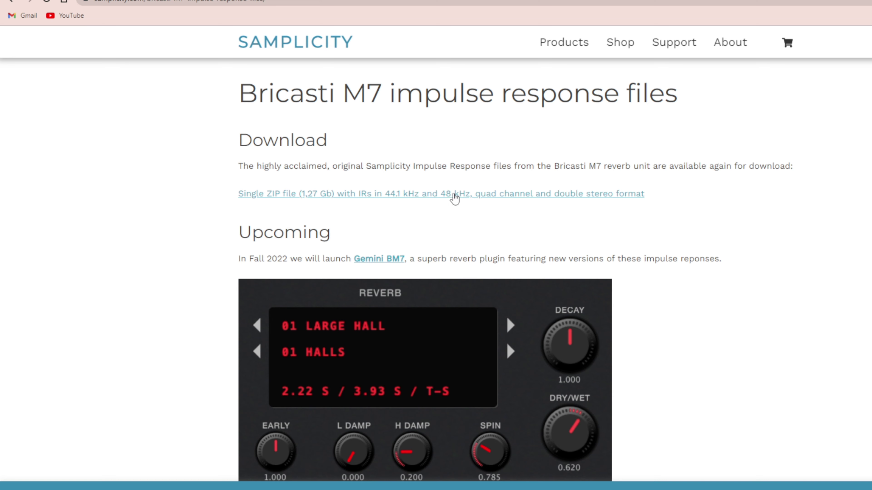
Save the ZIP file of Bricasti M7 impulse responses from its download link.
right_click(453, 196)
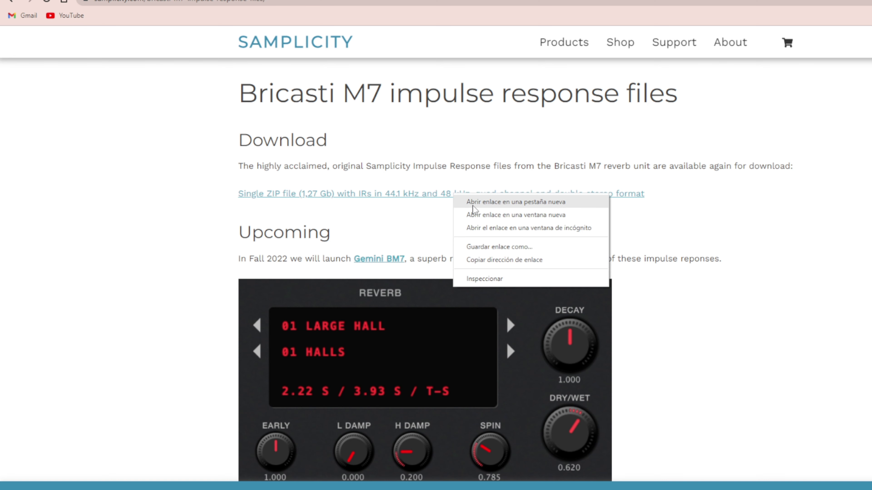
left_click(477, 243)
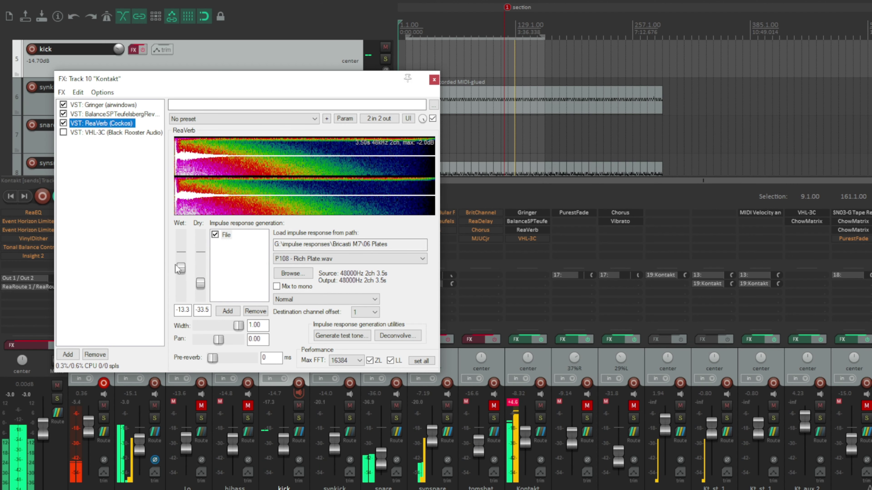
Switch to REAPER and lower the ReaVerb wet level on the Kontakt track.
left_click_drag(178, 270, 179, 279)
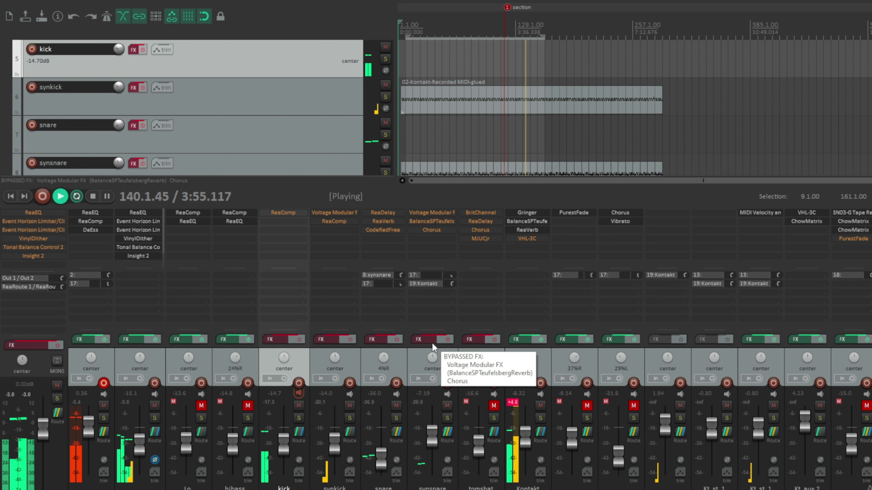
Enable the synsnare track's effects and raise its volume to -0.66 dB.
left_click(434, 340)
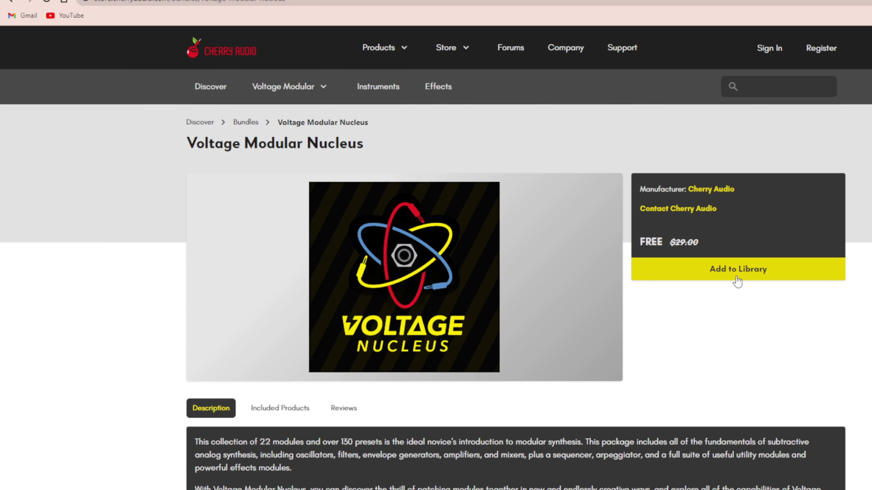
scroll(685, 293, "down", 4)
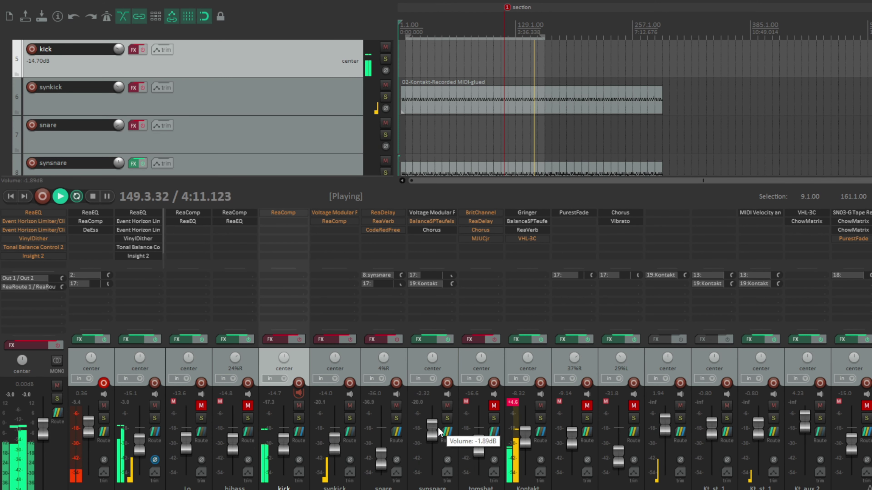
left_click_drag(437, 426, 438, 425)
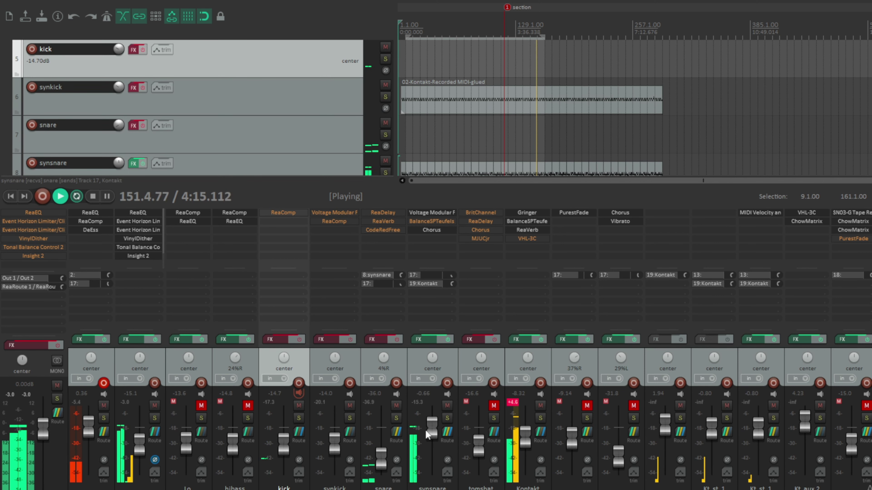
Enable the snare track's effects and raise its volume to -19.8 dB.
left_click(394, 340)
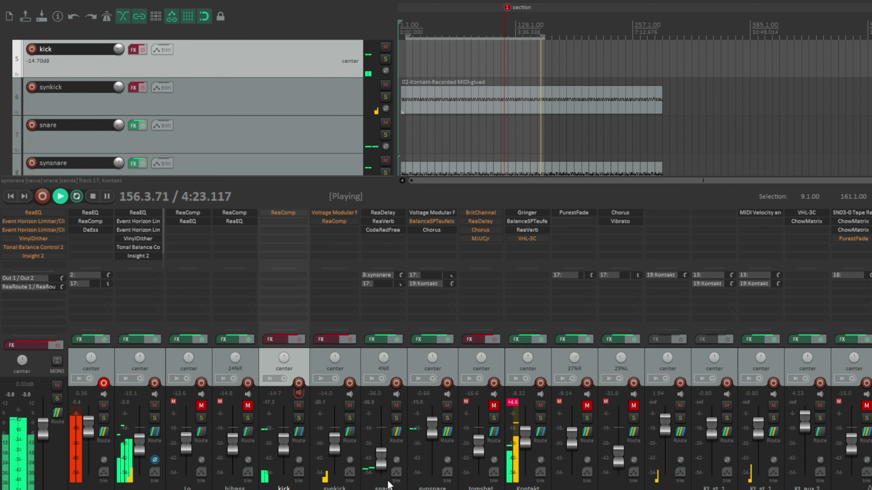
mouse_move(387, 459)
left_mouse_down()
mouse_move(376, 421)
mouse_move(374, 450)
left_mouse_up()
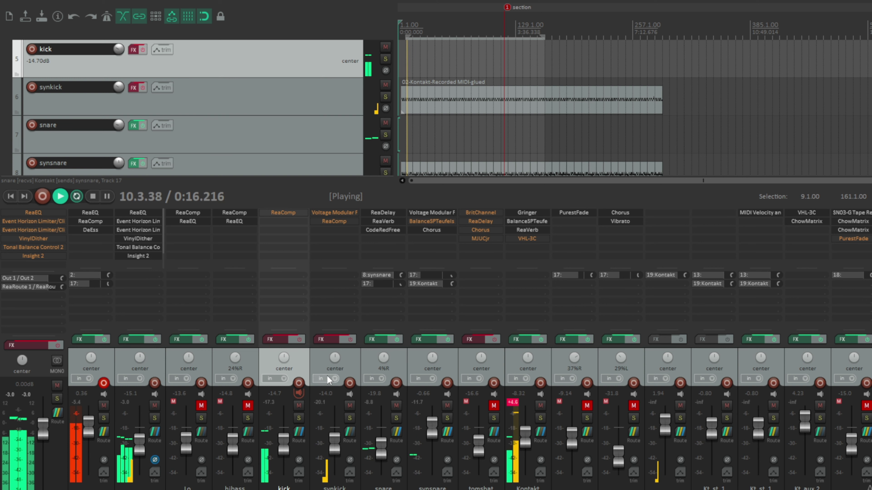
Enable the effects on the synkick and kick tracks.
left_click(354, 339)
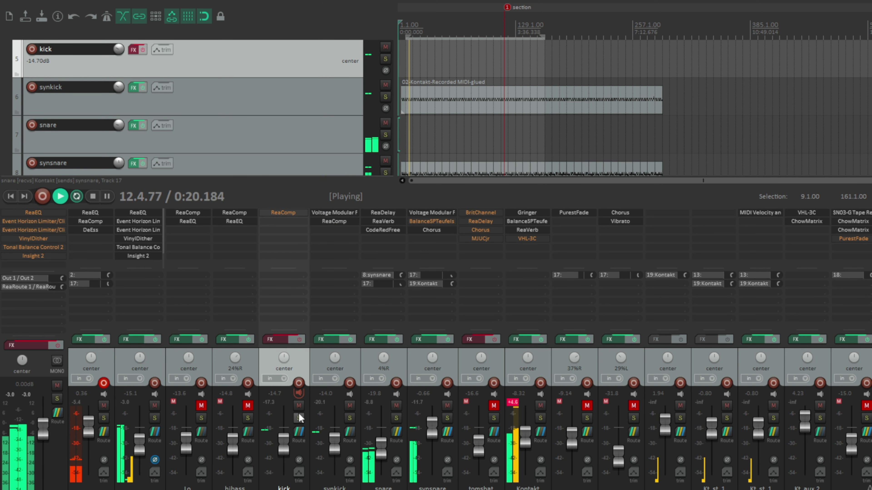
left_click(301, 339)
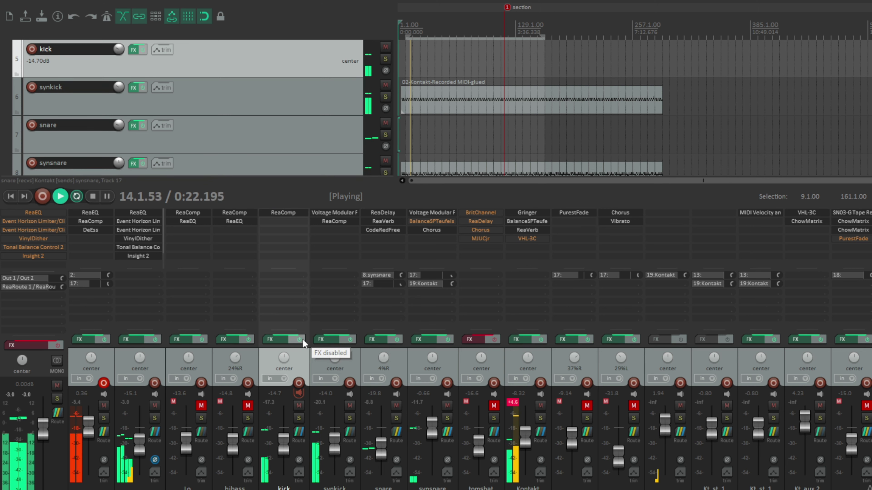
Mute the kick, snare, synsnare and Kontakt tracks.
left_click(298, 405)
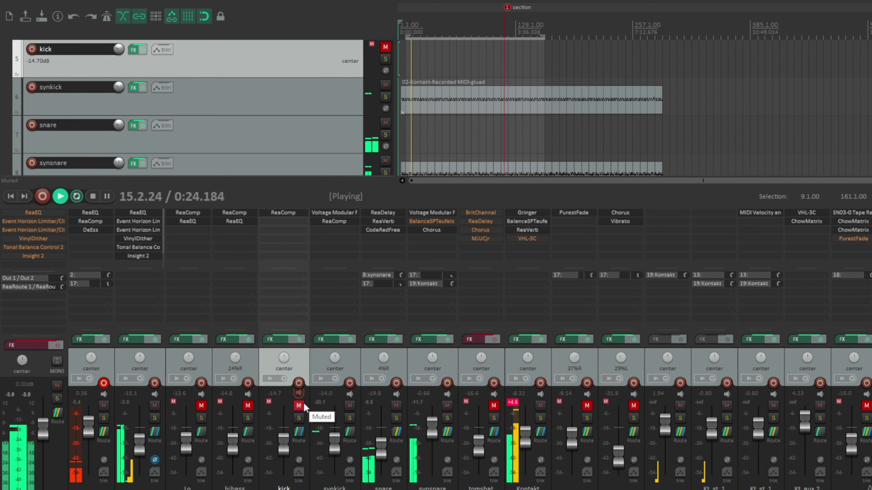
left_click(396, 405)
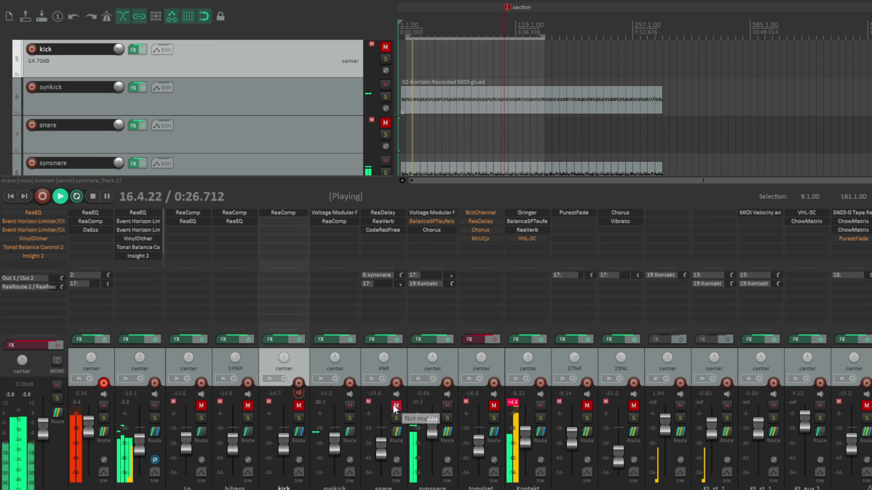
left_click(447, 406)
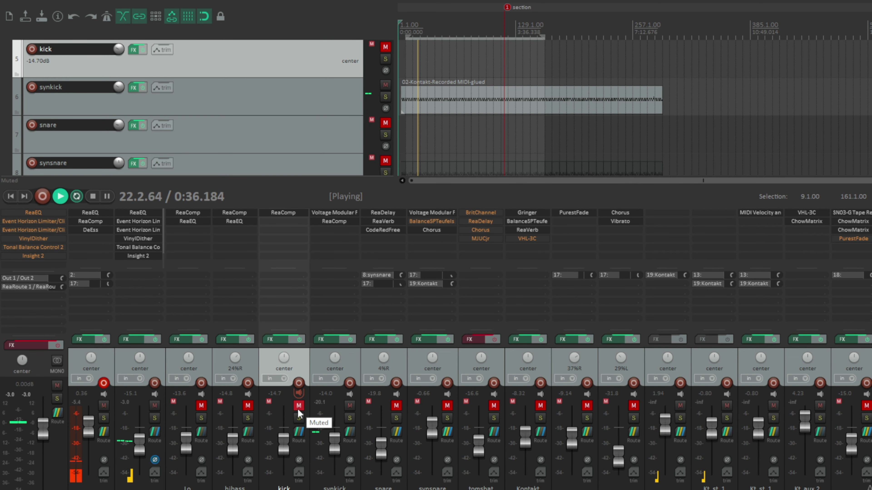
Unmute the kick track and view the Voltage Modular patch on the synkick track.
left_click(298, 407)
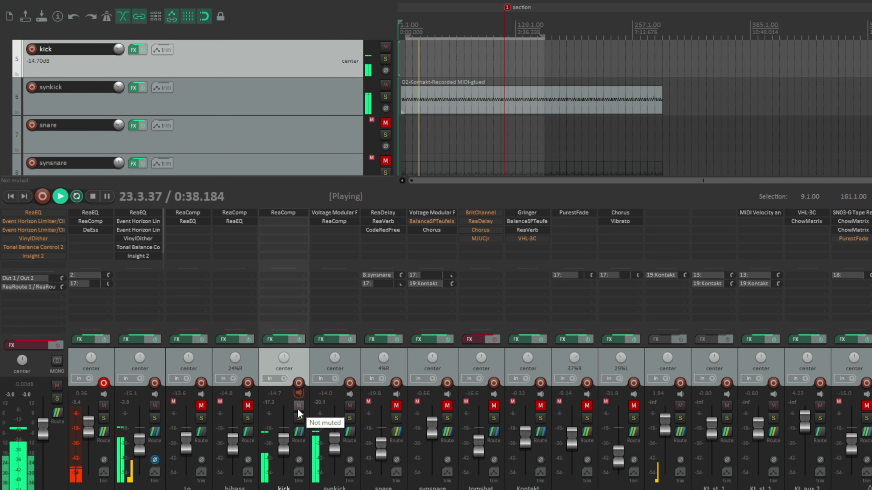
left_click(328, 341)
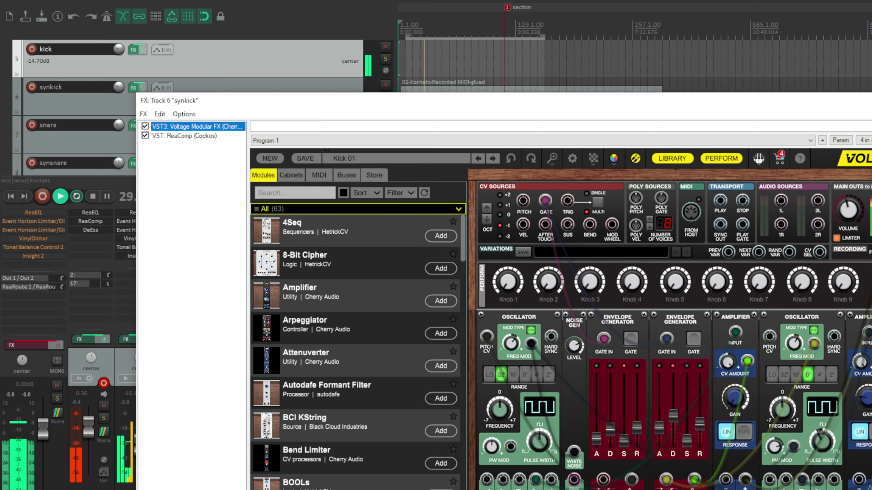
key("Escape")
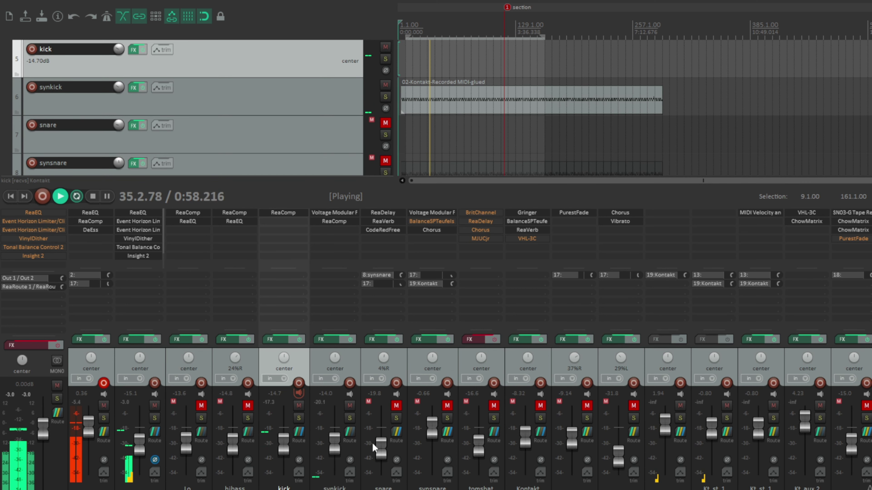
Unmute the snare, synsnare, tomshat and Kontakt tracks, and lower the Kontakt track's volume to -20.0 dB.
left_click(397, 406)
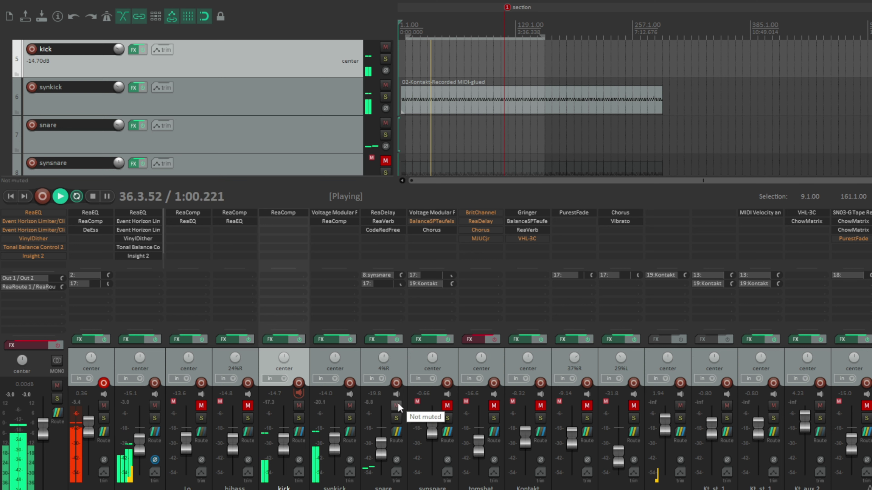
left_click(447, 406)
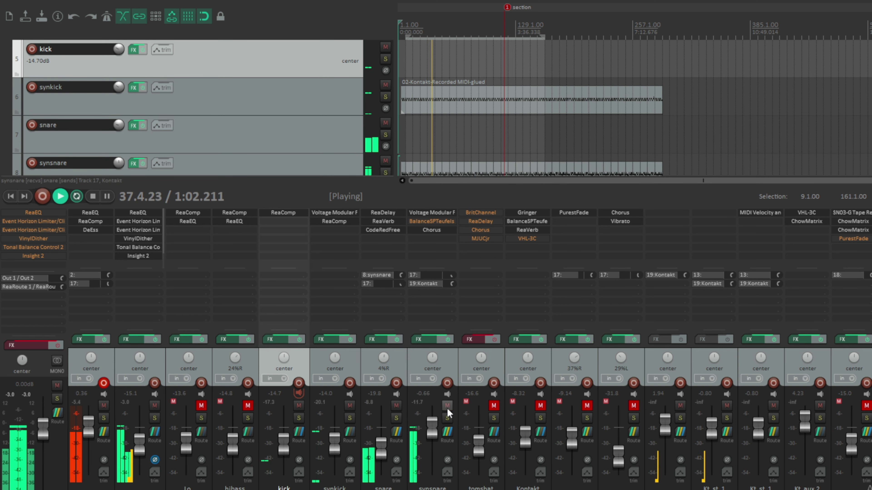
left_click(494, 406)
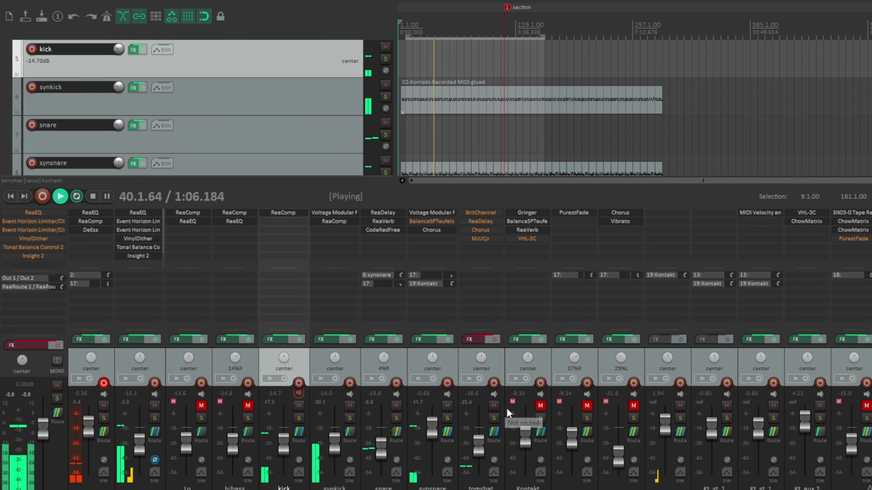
left_click(541, 408)
left_click_drag(522, 431, 524, 445)
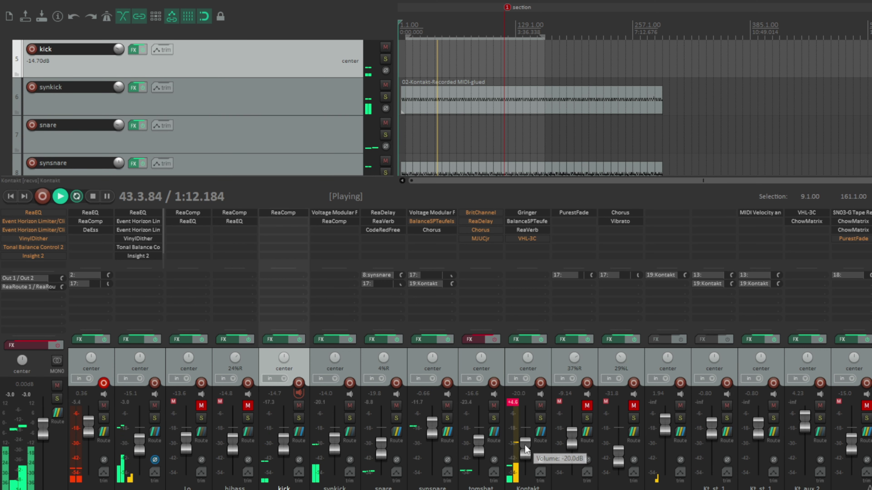
Unmute track 11 and open its PurestFade effect together with the track's envelopes window.
left_click(587, 405)
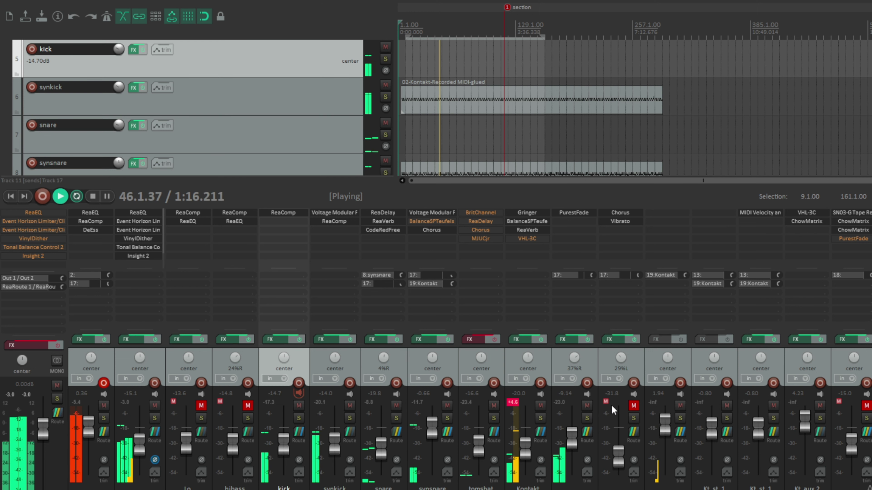
left_click(561, 337)
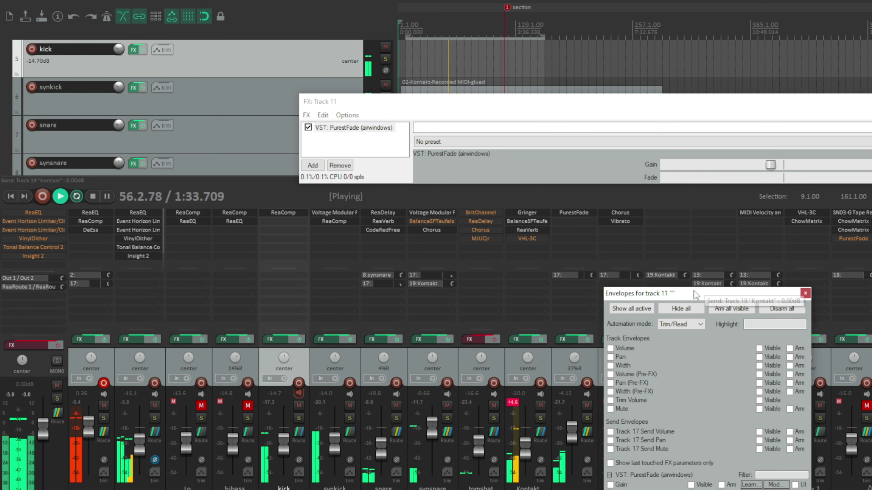
left_click_drag(693, 290, 341, 152)
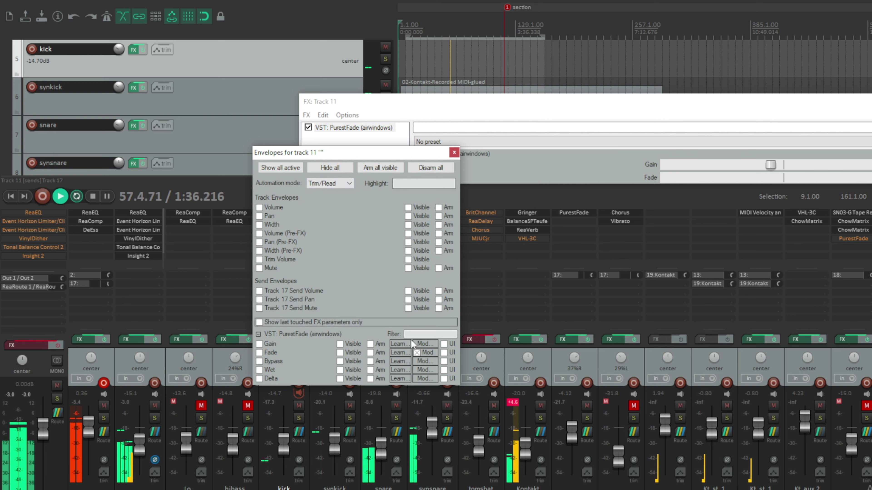
Compare track 11 with PurestFade's Fade parameter modulation off and on, and close the envelopes window.
left_click(425, 353)
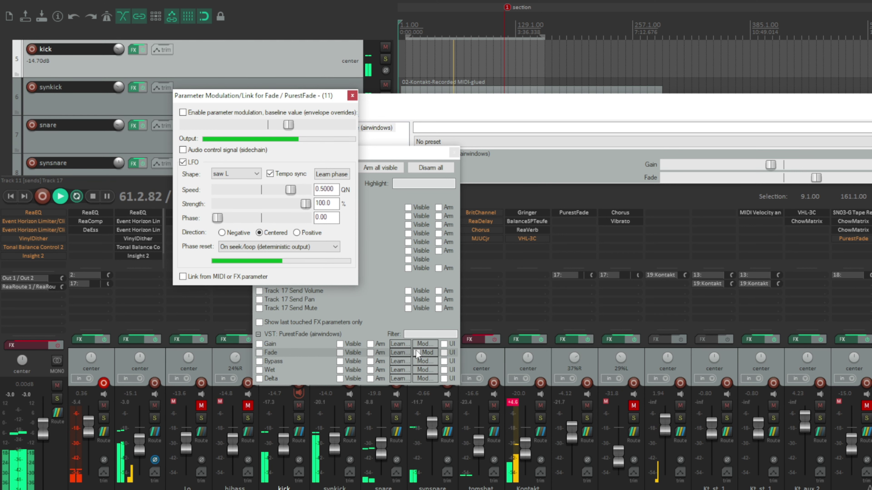
left_click(416, 353)
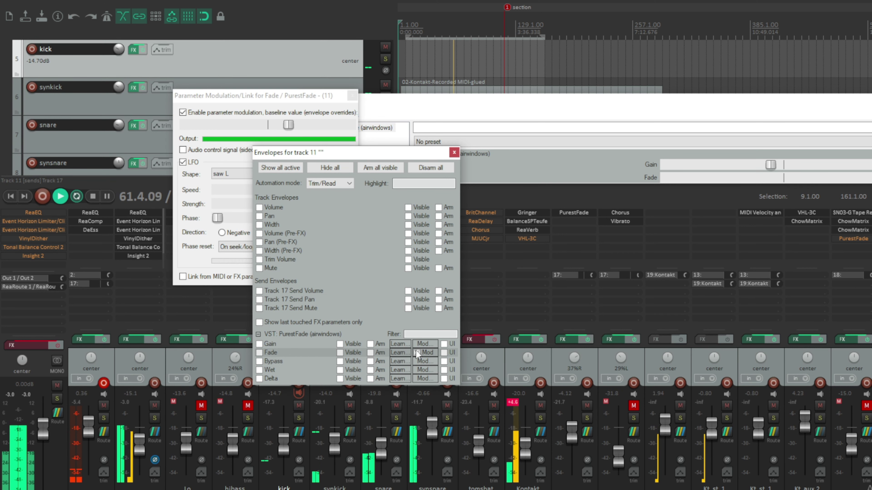
left_click(270, 97)
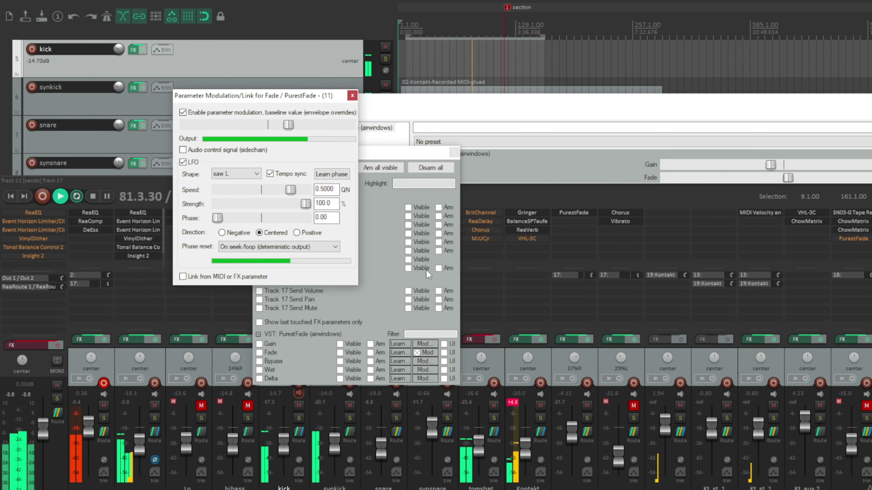
left_click(457, 154)
left_click(454, 152)
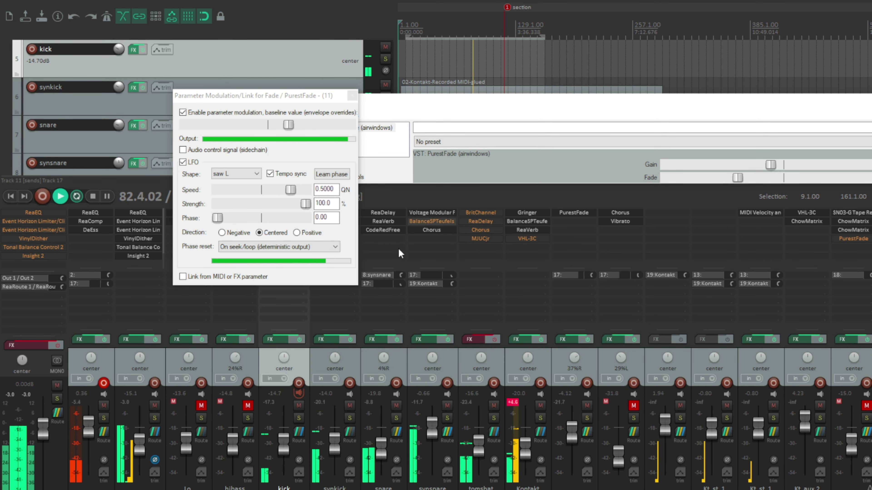
Adjust the cutoff frequencies of the three filters in the synsnare track's Voltage Modular patch.
left_click(332, 341)
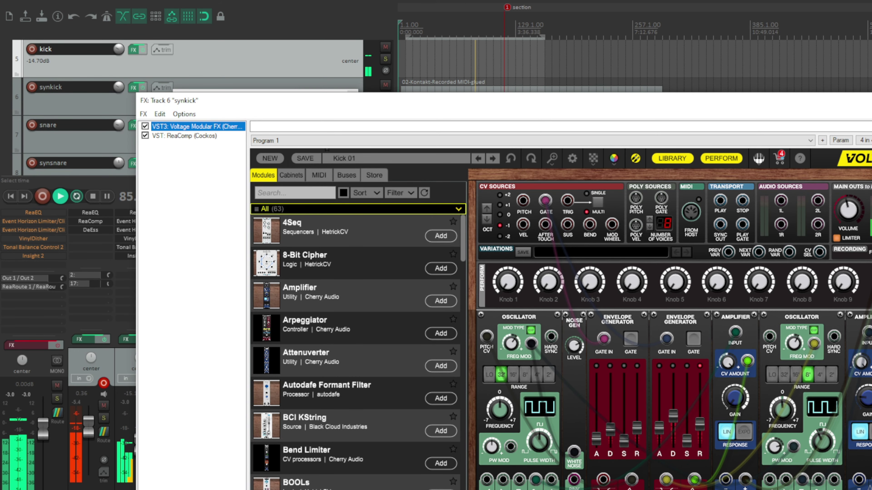
key("Escape")
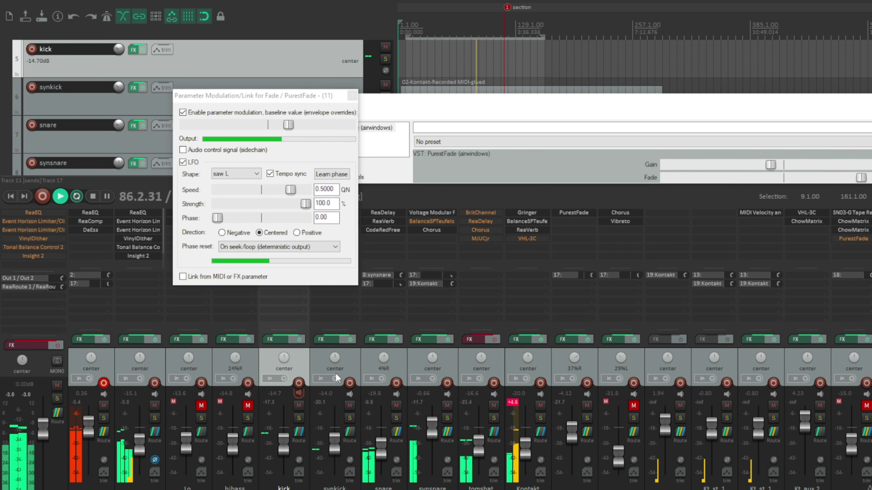
left_click(414, 339)
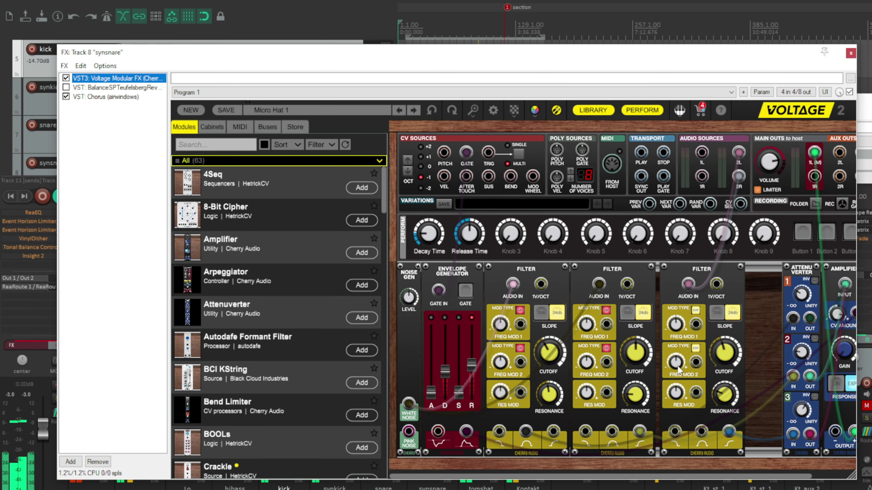
left_click_drag(642, 366, 637, 338)
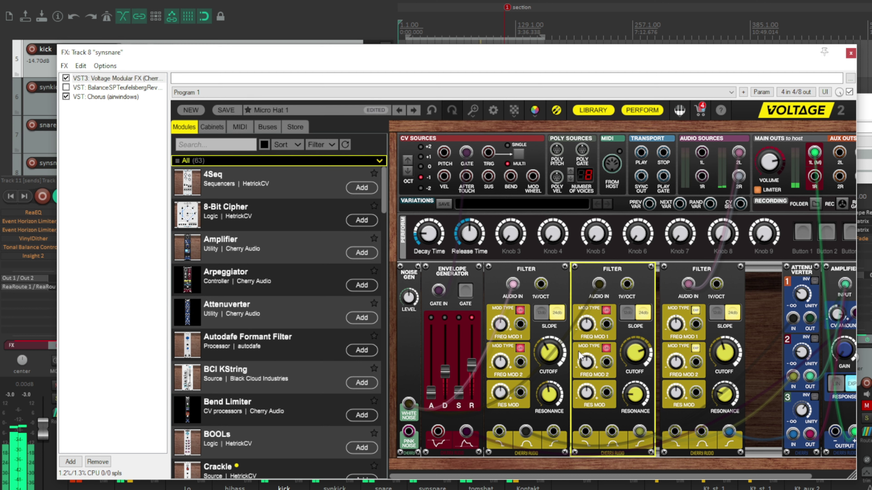
left_click_drag(559, 355, 569, 388)
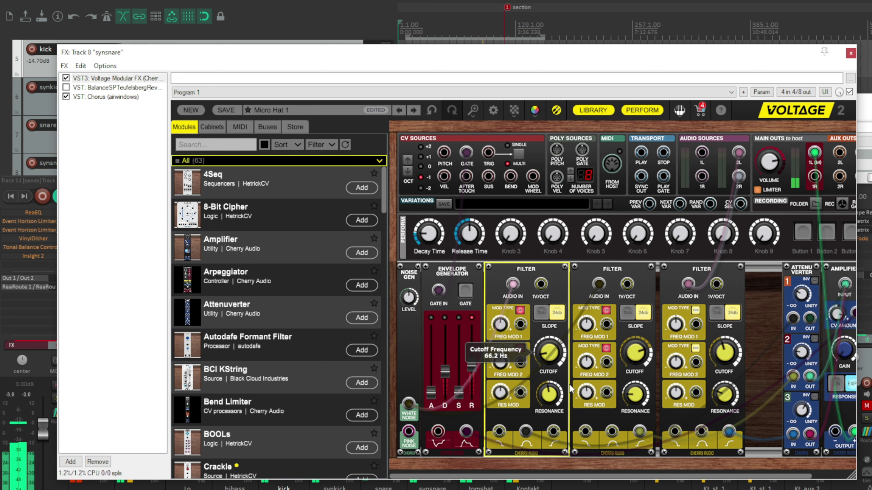
left_click_drag(725, 364, 723, 338)
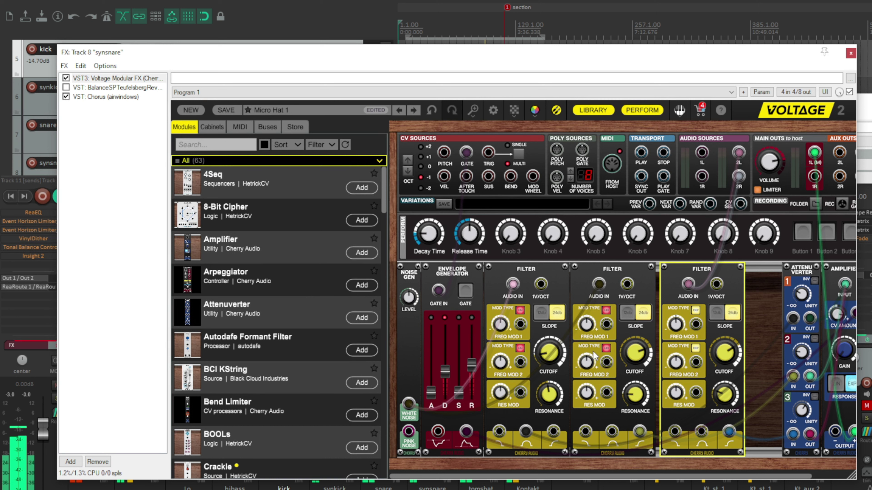
left_click(561, 364)
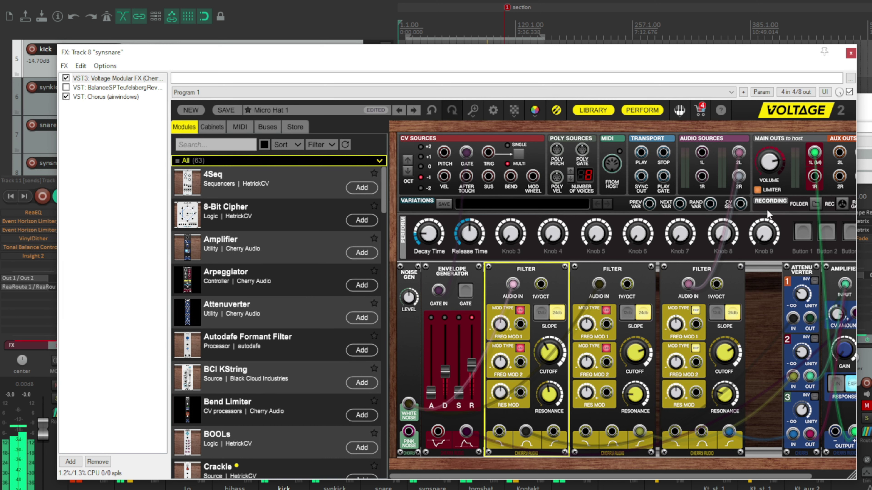
left_click(850, 54)
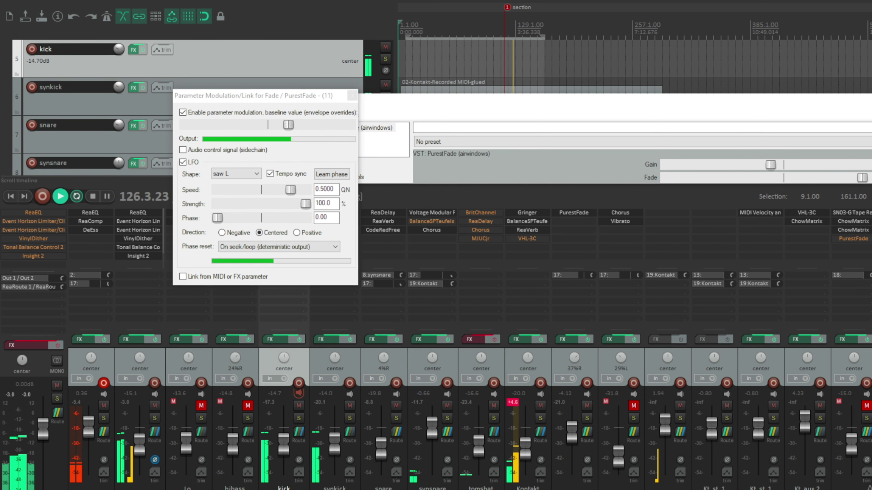
Close track 11's PurestFade effects window and look over the items of the Kt. st. 1 tracks in the arrangement.
left_click(870, 99)
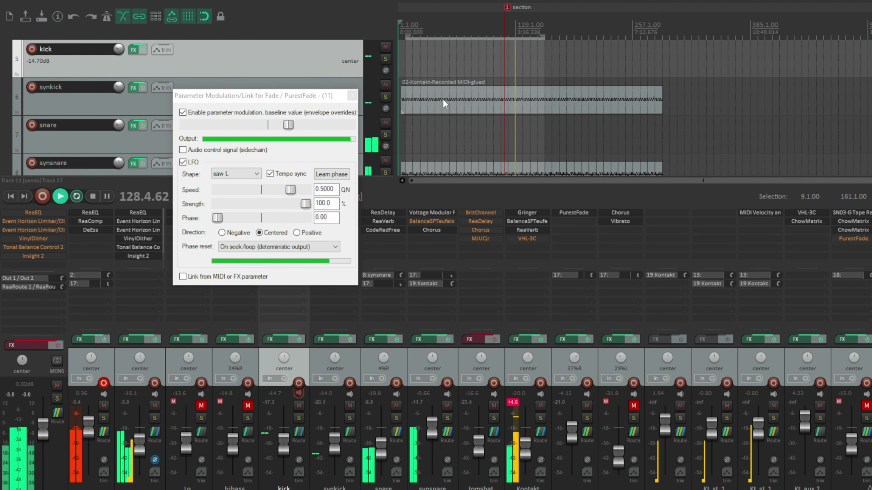
scroll(443, 98, "down", 3)
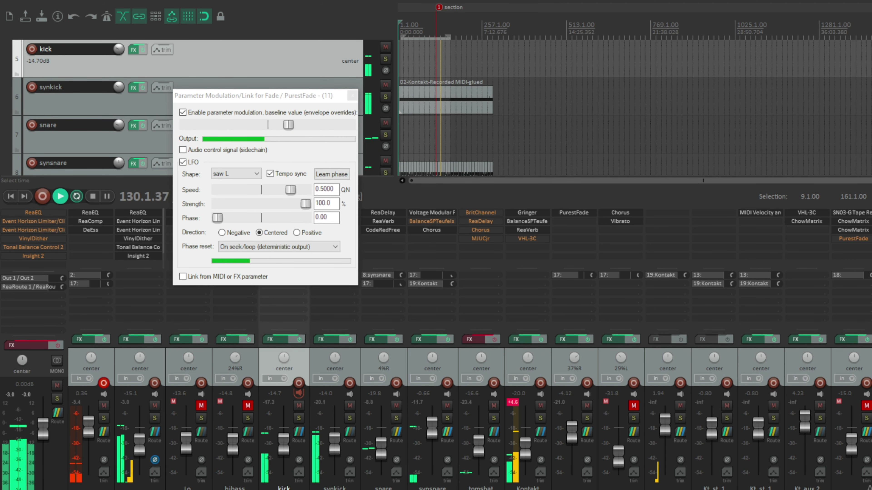
scroll(443, 103, "down", 3)
scroll(444, 103, "down", 4)
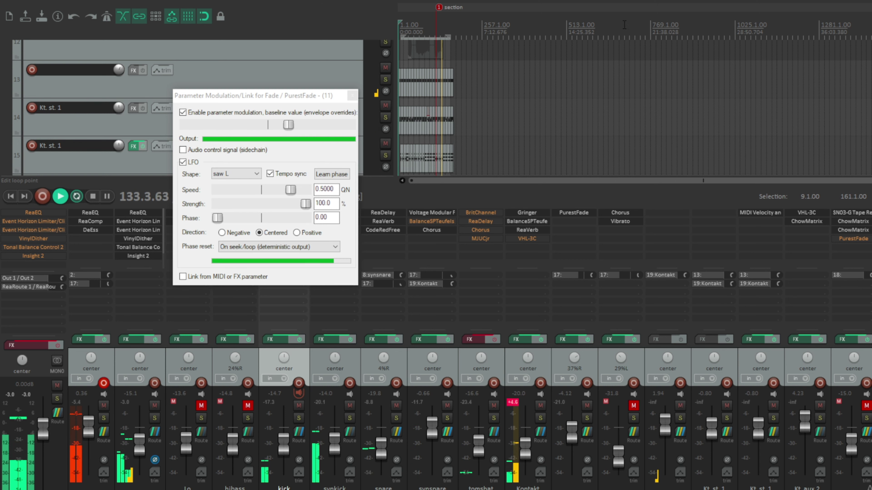
scroll(422, 102, "up", 1)
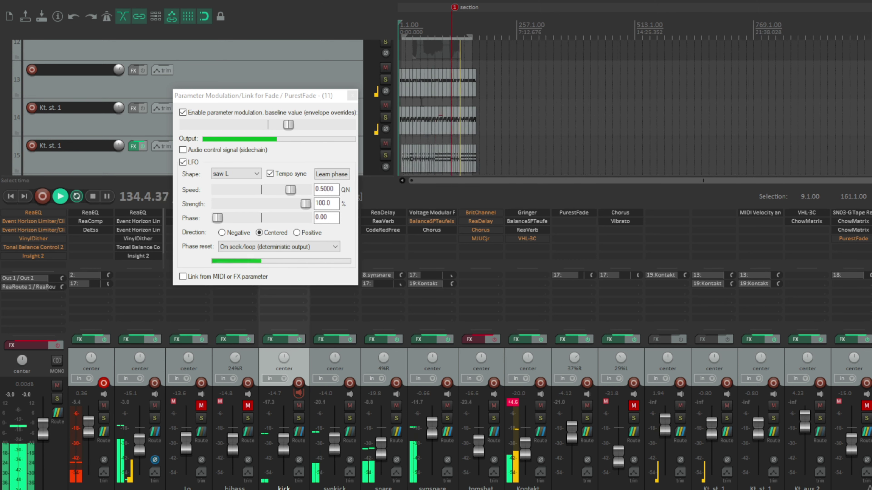
scroll(421, 102, "up", 5)
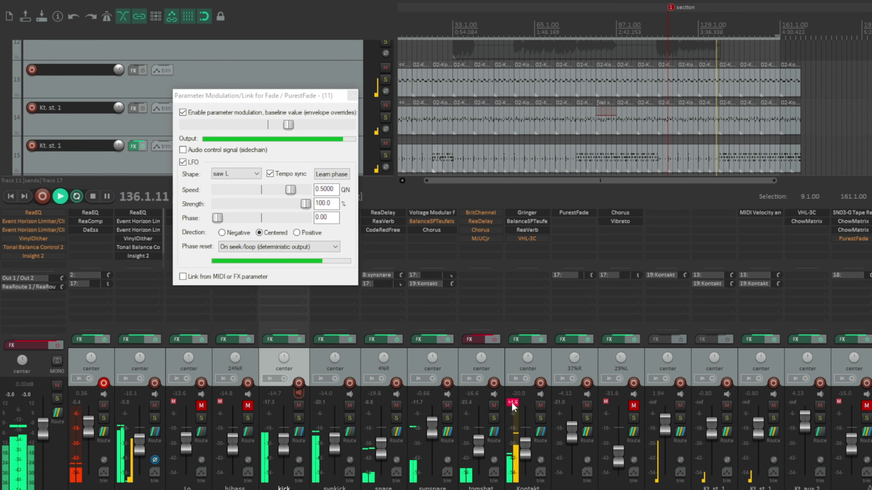
Raise the tomshat track's volume to -0.24 dB and enable its bypassed effects chain.
left_click(471, 450)
left_click_drag(471, 455, 487, 434)
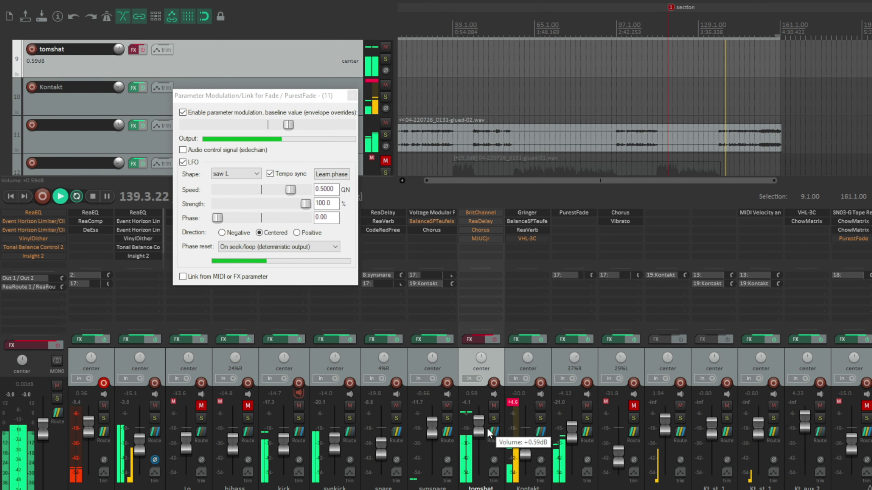
left_click(493, 341)
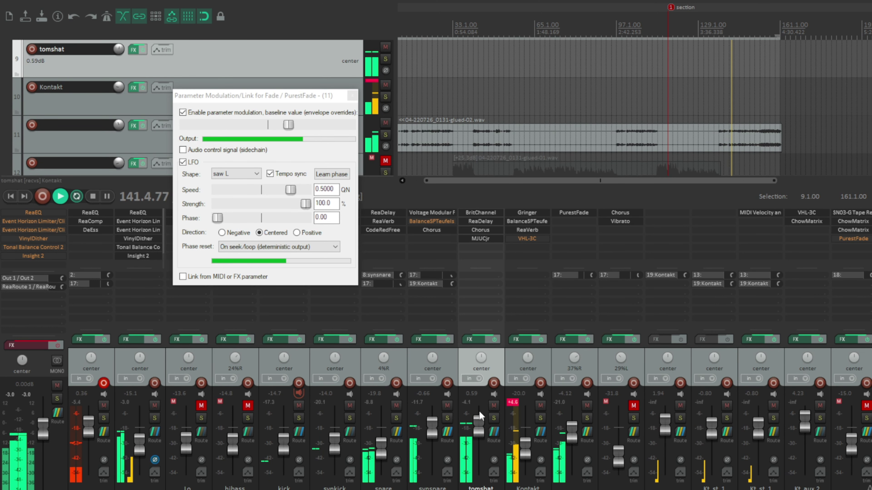
left_click_drag(476, 419, 477, 423)
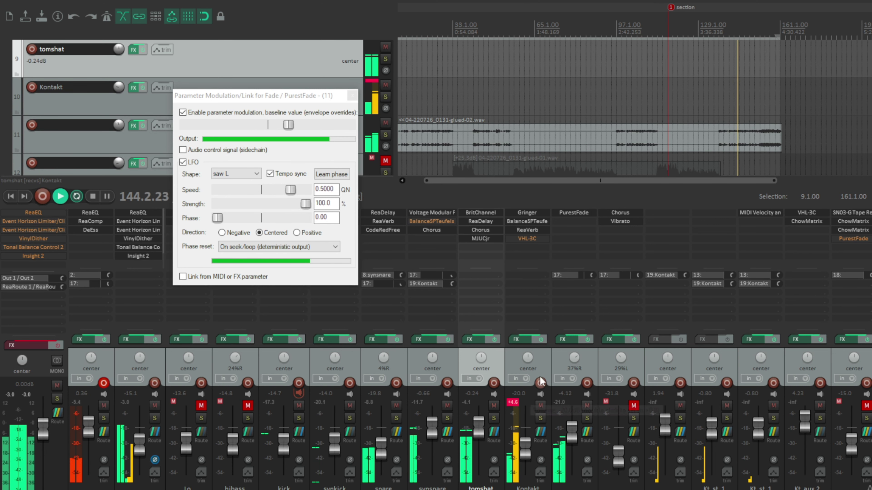
Mute track 11 along with the Kontakt, snare, synkick and kick tracks.
left_click(582, 407)
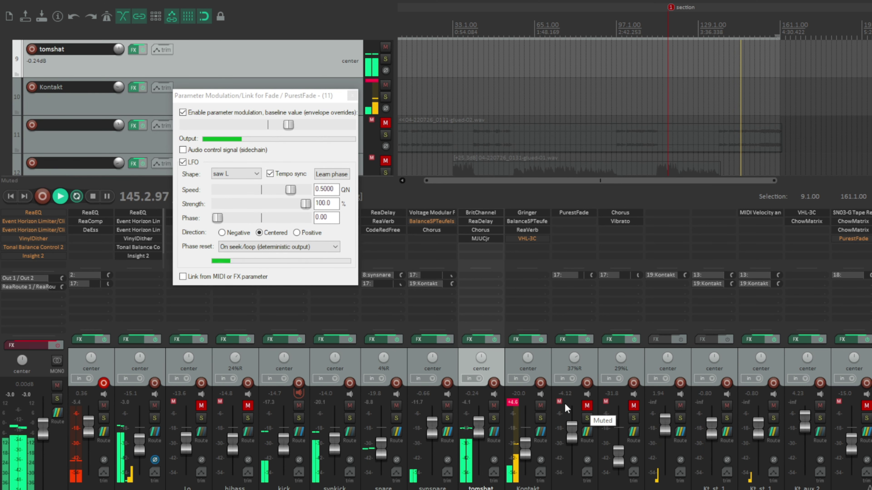
left_click(538, 405)
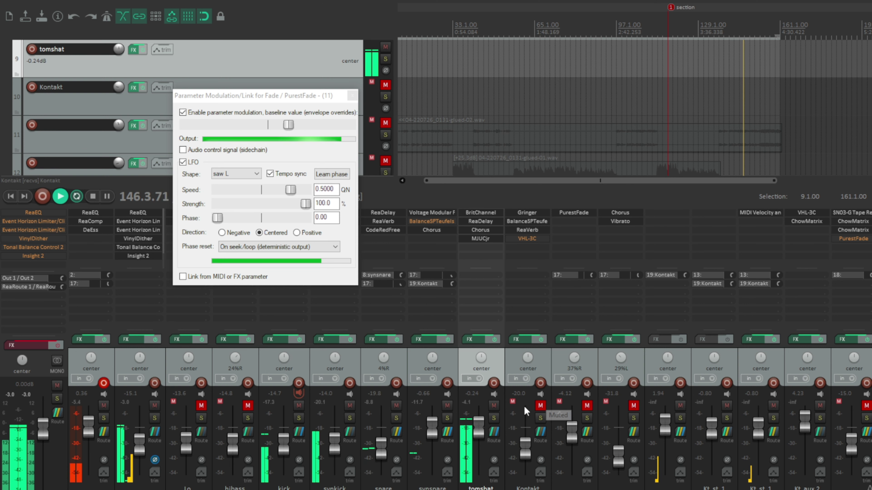
left_click(396, 406)
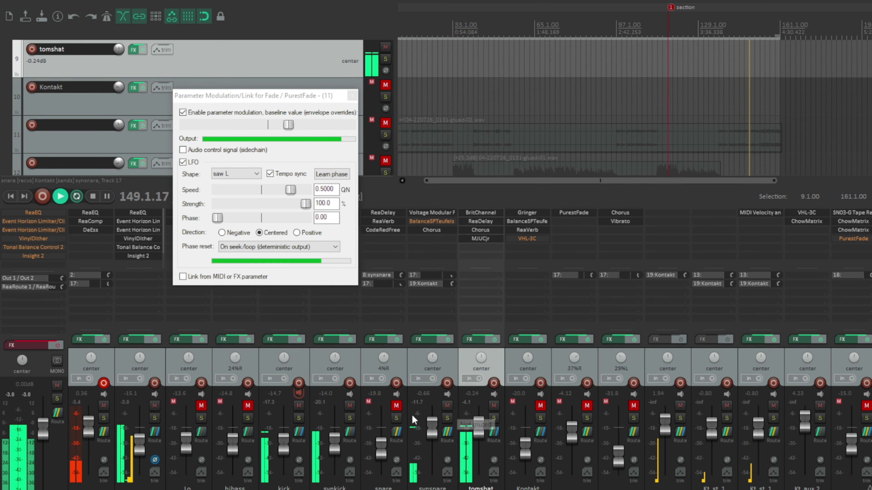
left_click(349, 405)
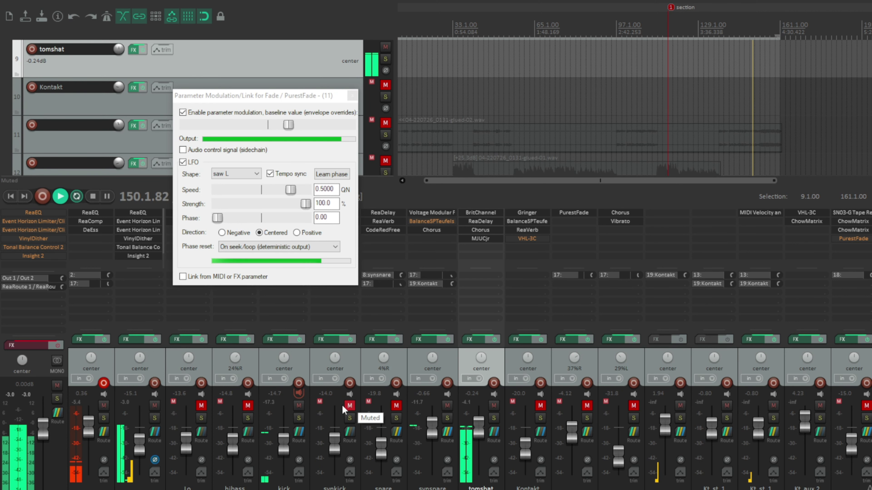
left_click(297, 405)
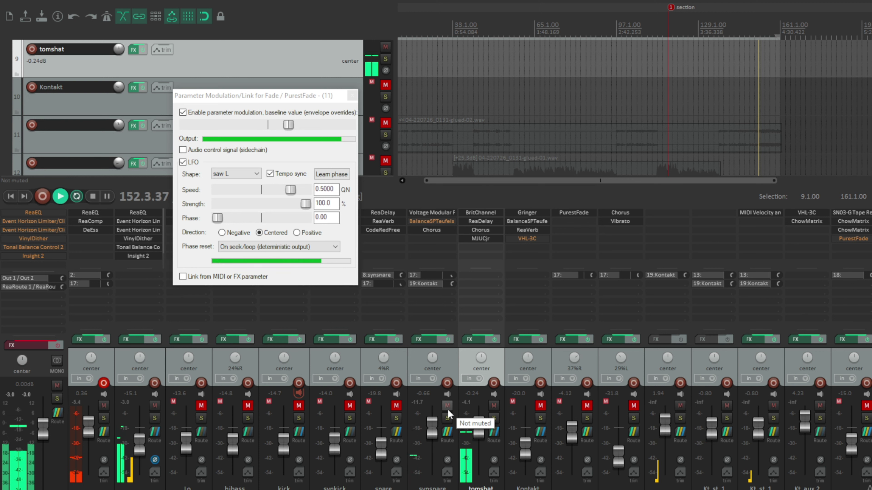
Open the tomshat track's effects chain and examine its MJUCjr, ReaDelay and Chorus settings.
left_click(478, 339)
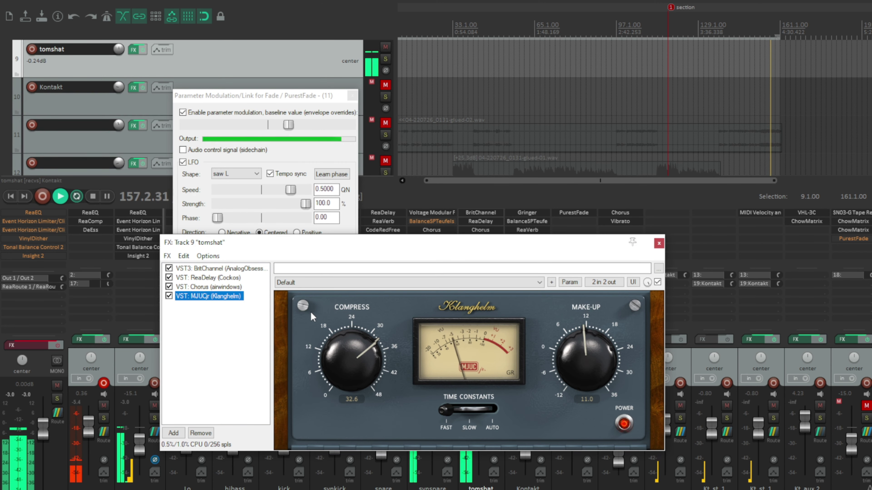
left_click(231, 278)
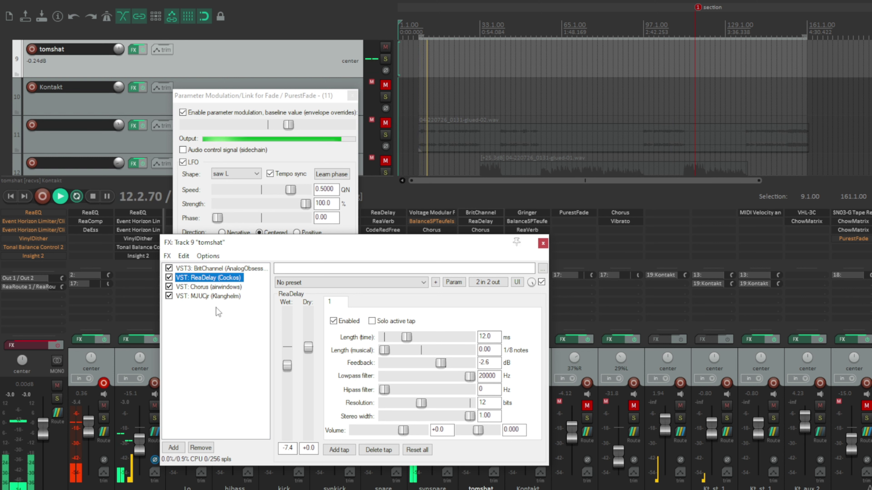
left_click(208, 288)
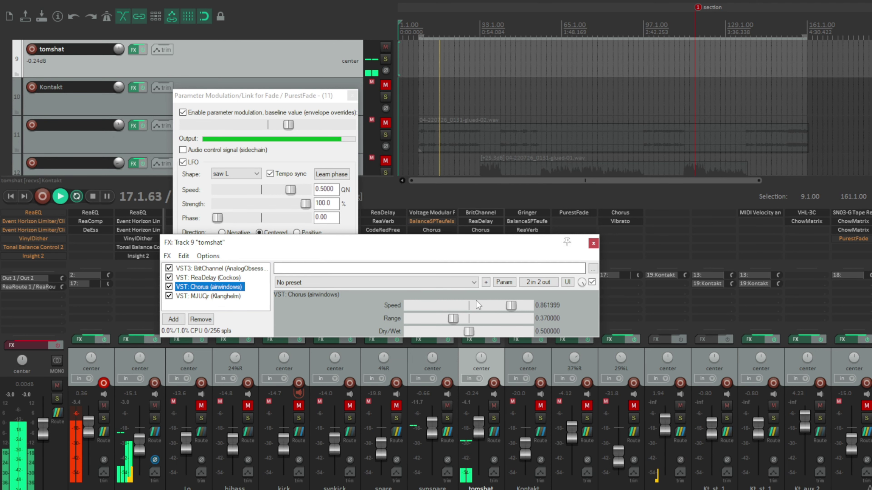
left_click(593, 244)
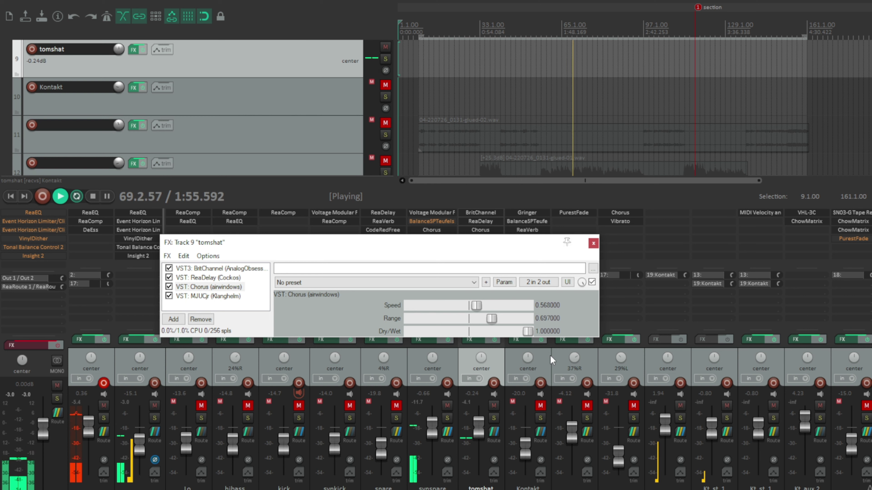
Unmute track 17 and raise its volume to -4.17 dB.
left_click(864, 404)
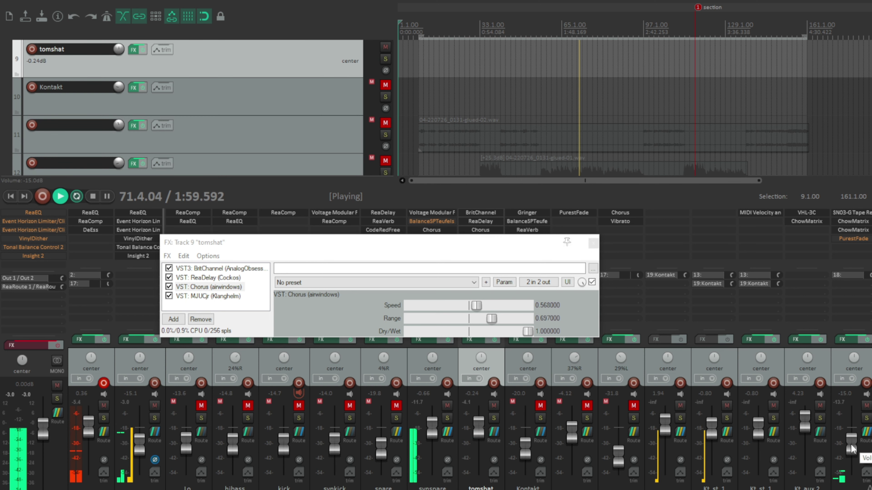
left_click_drag(851, 448, 855, 440)
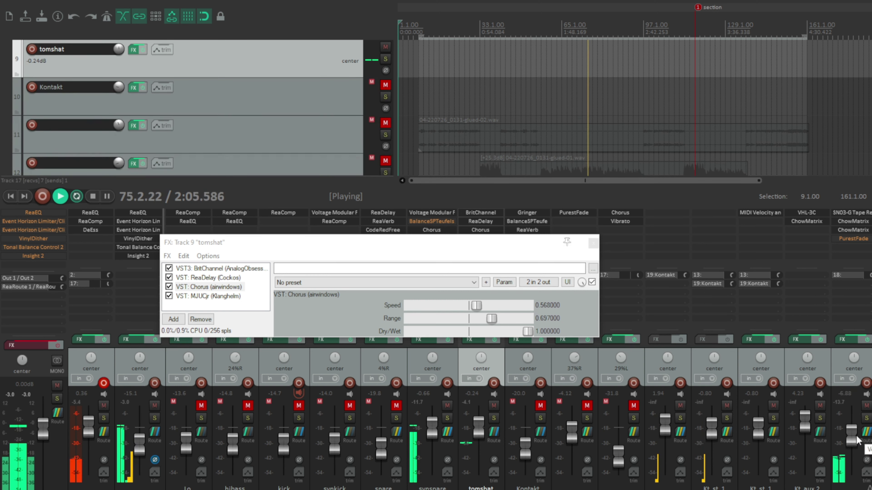
left_click_drag(856, 441, 859, 437)
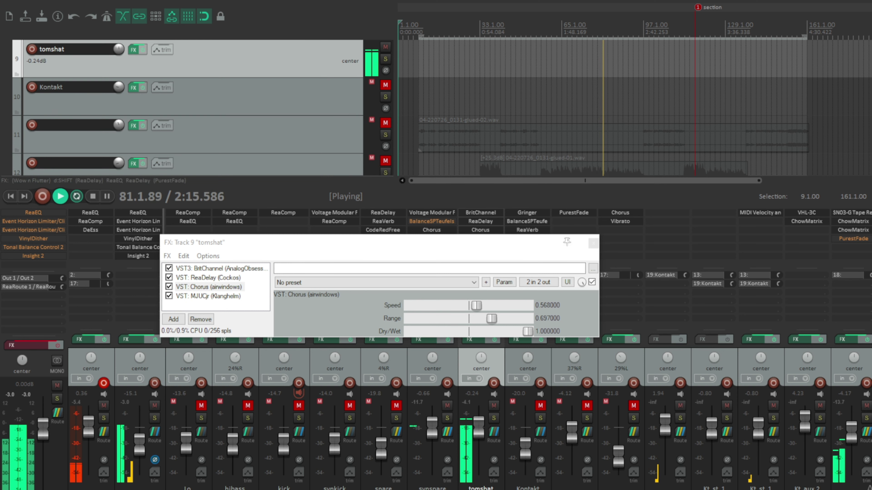
Open track 18's effects chain to work with d:SHIFT's pitch shift, and mute the tomshat track.
left_click(871, 339)
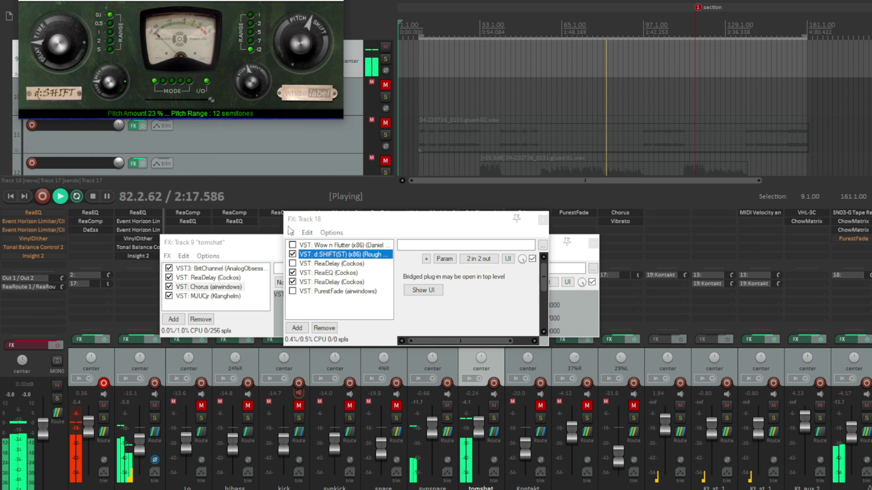
left_click(493, 407)
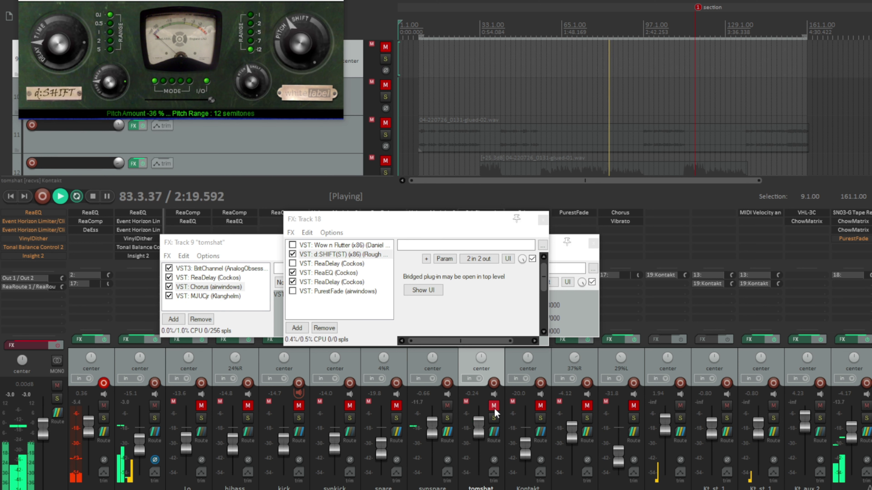
mouse_move(291, 38)
left_mouse_down()
mouse_move(287, 53)
mouse_move(289, 37)
left_mouse_up()
left_click_drag(273, 0, 431, 148)
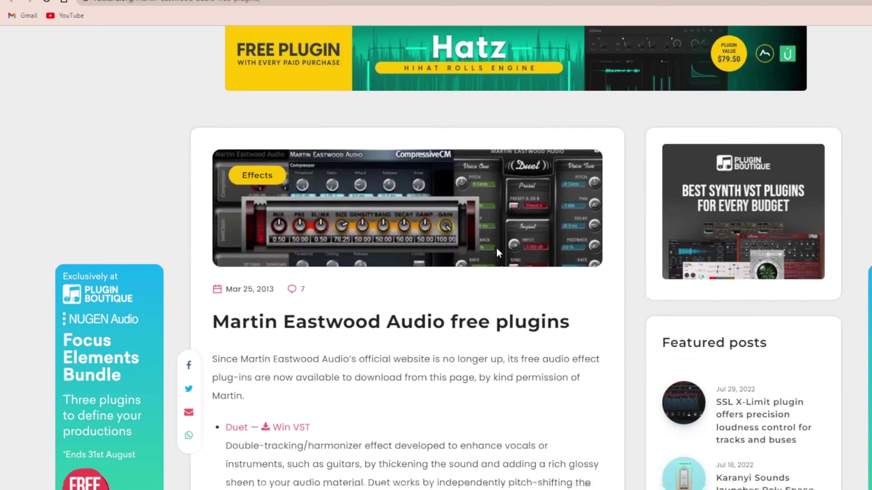
Examine the plugin list on Rekkerd's Martin Eastwood Audio free plugins page and preview the Duet screenshot.
scroll(498, 254, "down", 3)
scroll(499, 253, "down", 5)
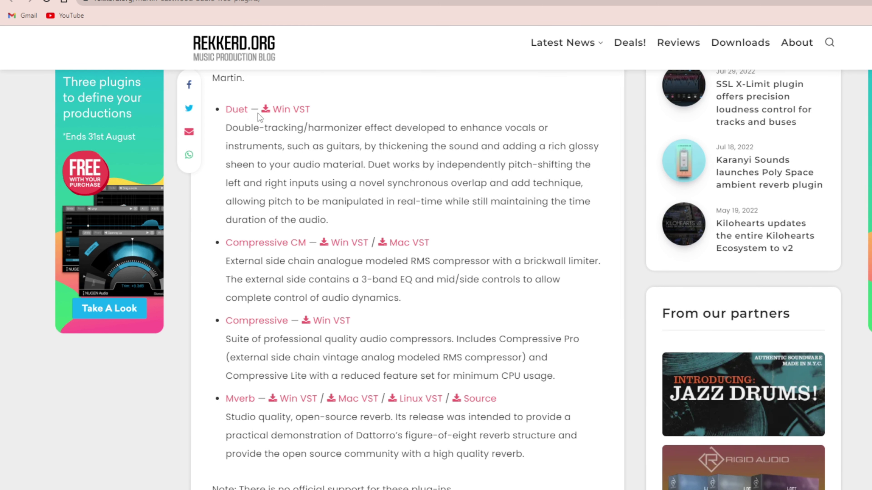
scroll(349, 176, "down", 5)
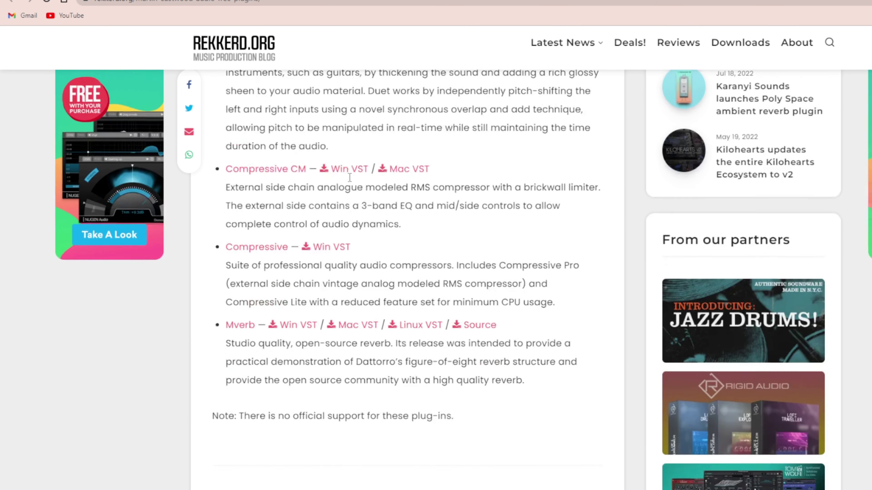
scroll(338, 174, "up", 6)
scroll(337, 175, "up", 2)
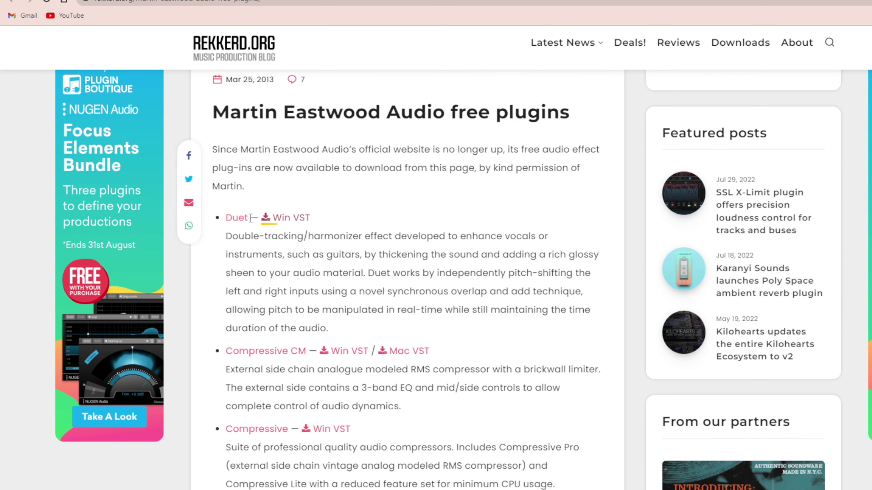
left_click(241, 220)
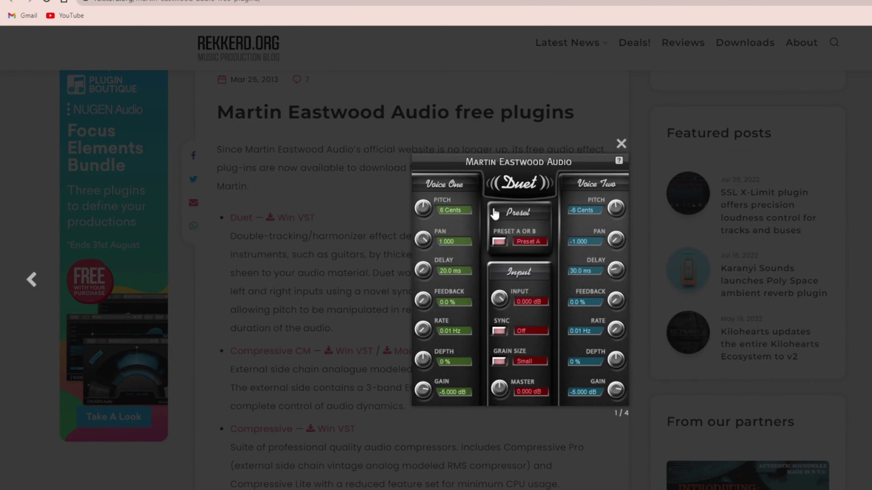
left_click(300, 233)
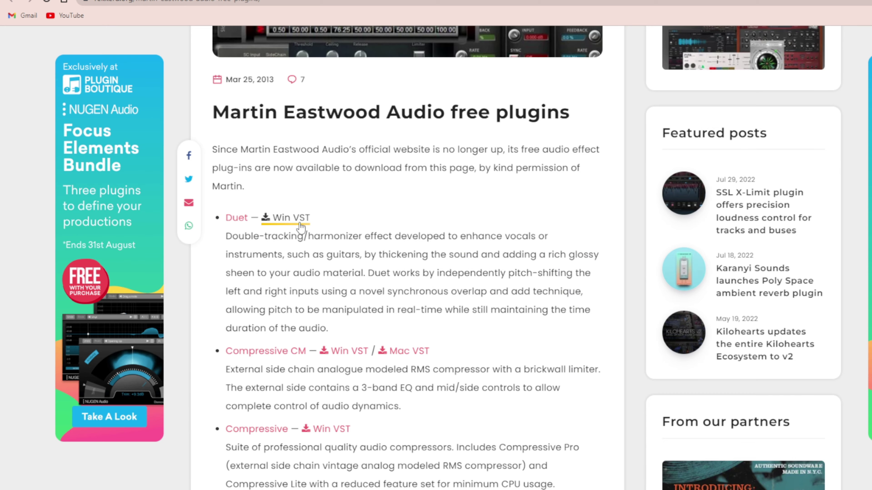
Switch back to REAPER, add Martin Eastwood Audio's Duet (x86) to the hibass track and float its window over the arrangement.
key("alt+Tab")
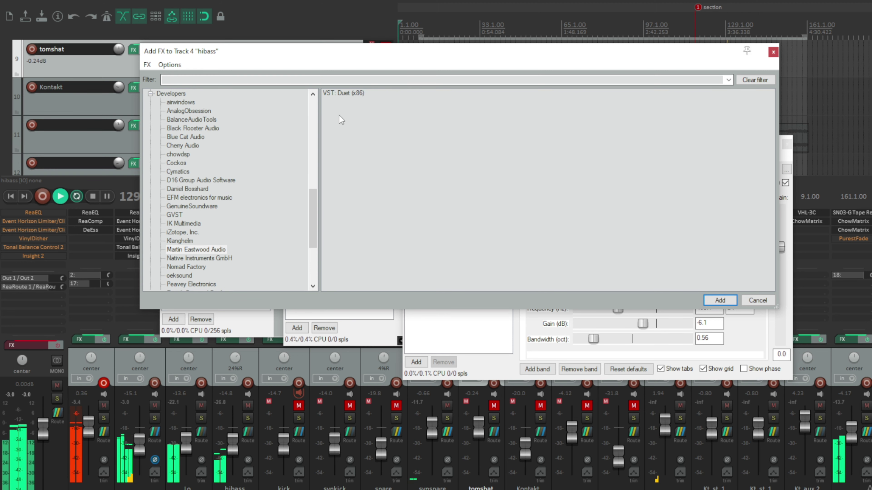
double_click(333, 93)
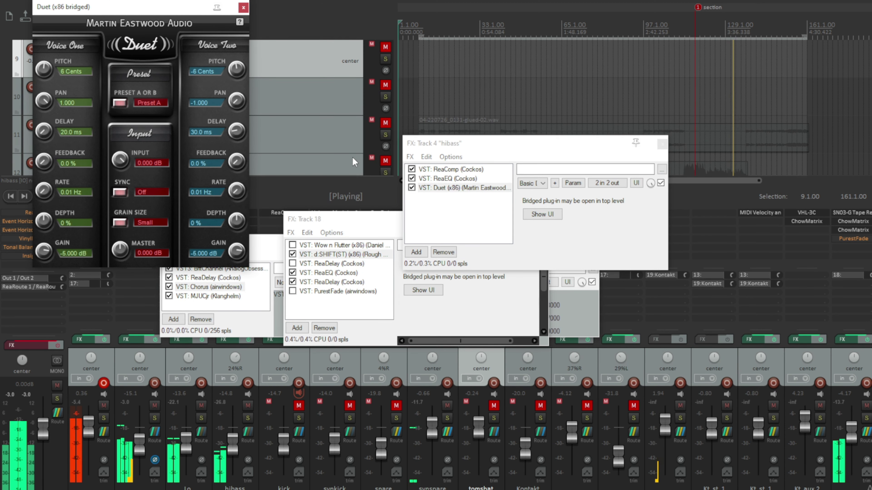
double_click(450, 188)
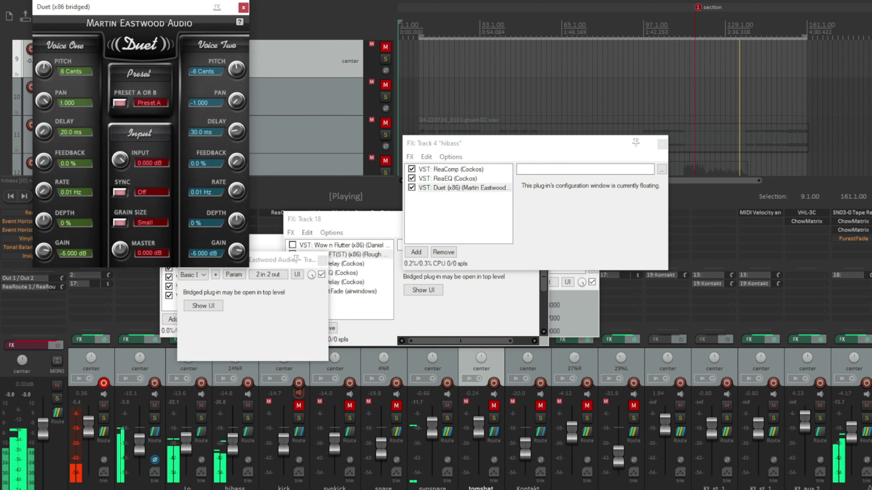
left_click_drag(129, 15, 331, 121)
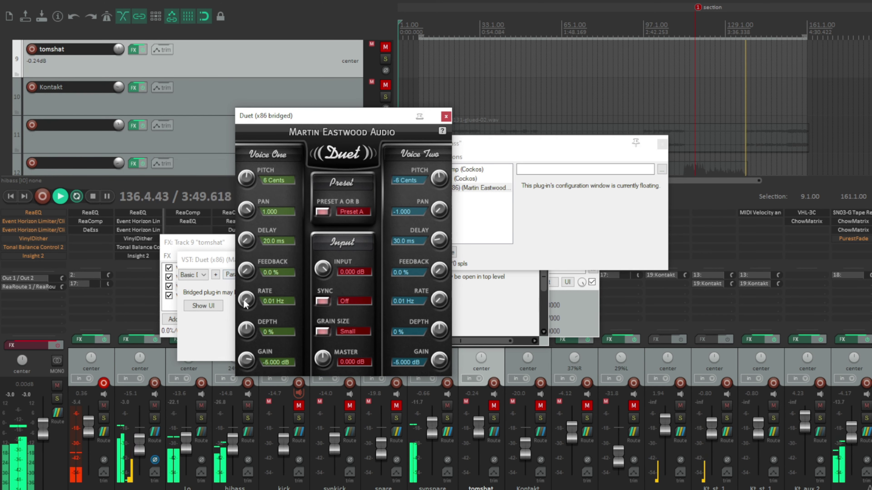
Set Duet's Voice One rate to 1.43 Hz and depth to 16 %, and Voice Two rate to 0.16 Hz and depth to -15 %.
mouse_move(247, 327)
left_mouse_down()
mouse_move(243, 318)
mouse_move(259, 317)
left_mouse_up()
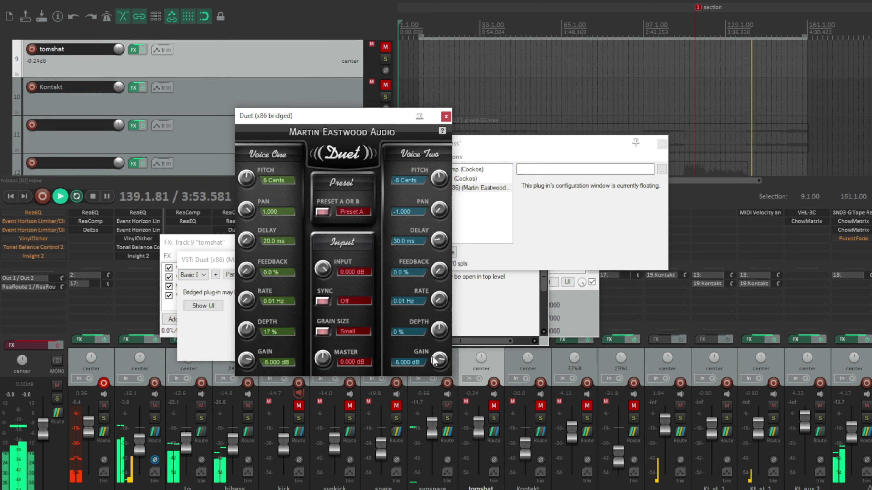
left_click_drag(439, 335, 440, 350)
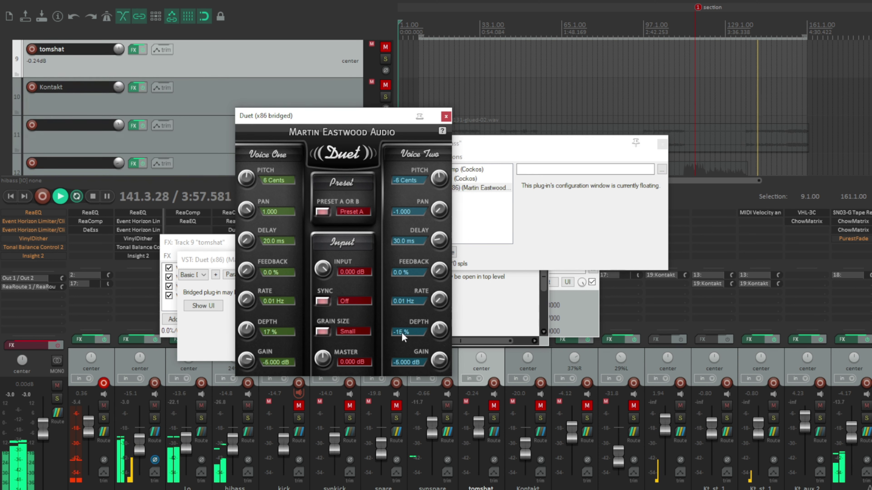
left_click_drag(246, 323, 241, 275)
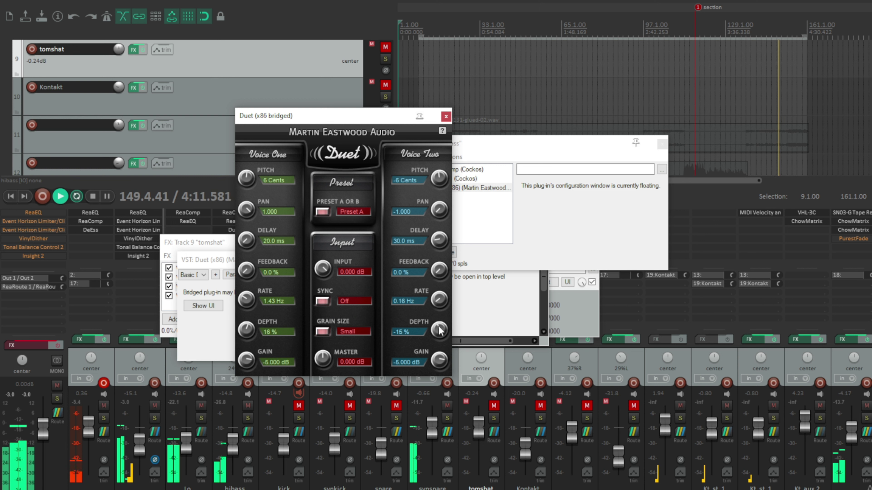
Set Duet's Voice Two depth to -6 % and Voice One depth to 2 %.
left_click_drag(440, 328, 432, 318)
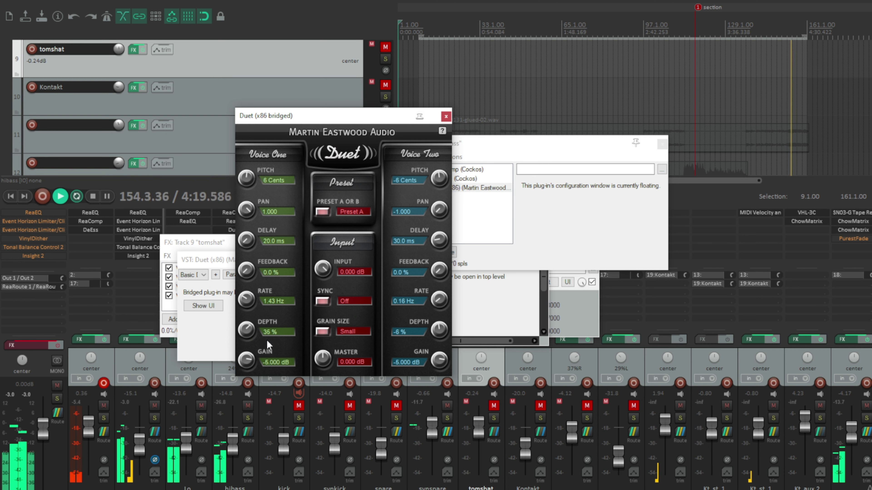
left_click_drag(267, 341, 261, 347)
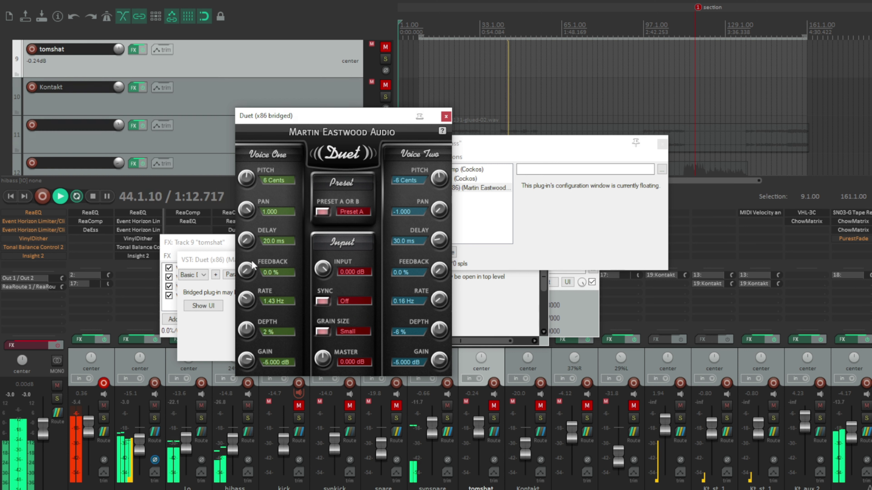
Unmute the kick, synkick, snare, tomshat and Kontakt tracks in the mixer.
left_click(299, 405)
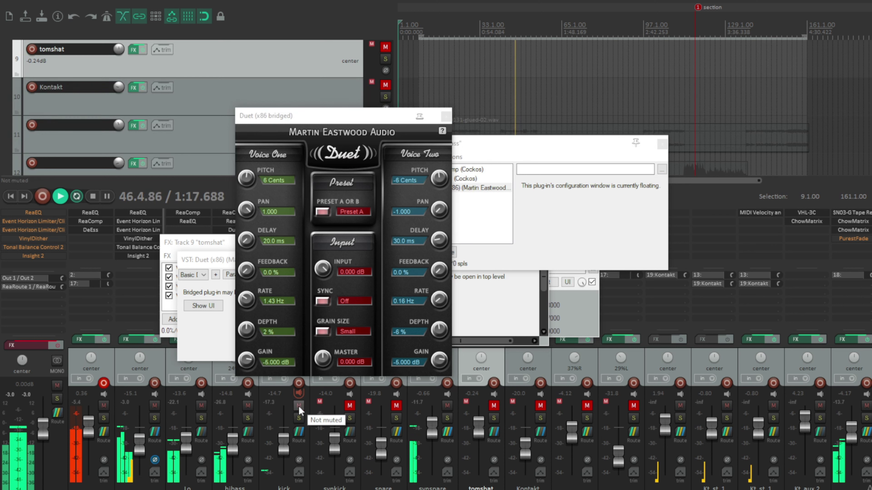
left_click(349, 406)
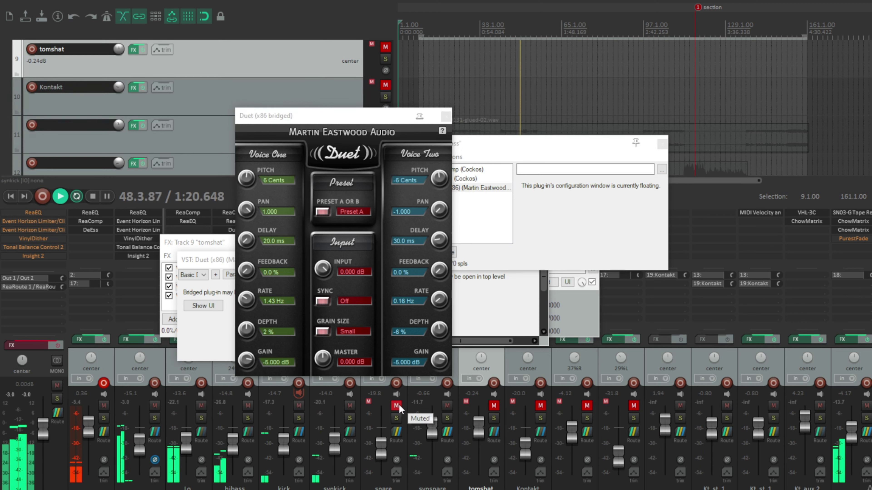
left_click(397, 405)
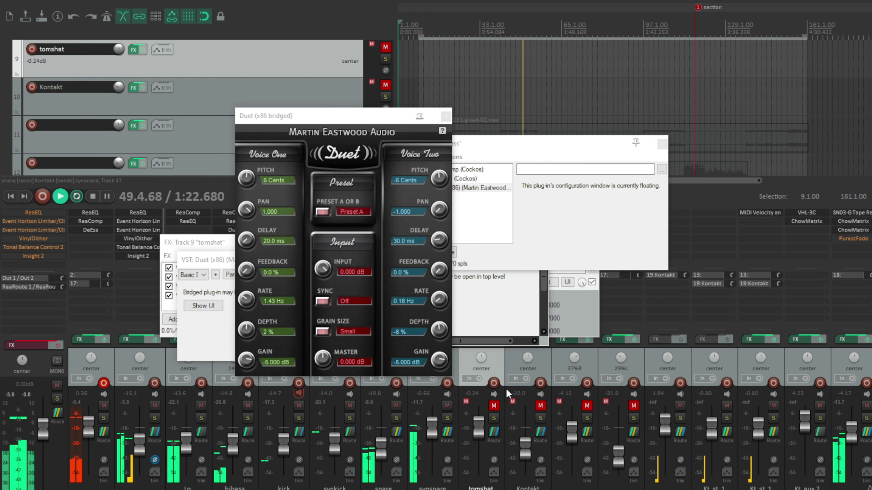
left_click(497, 405)
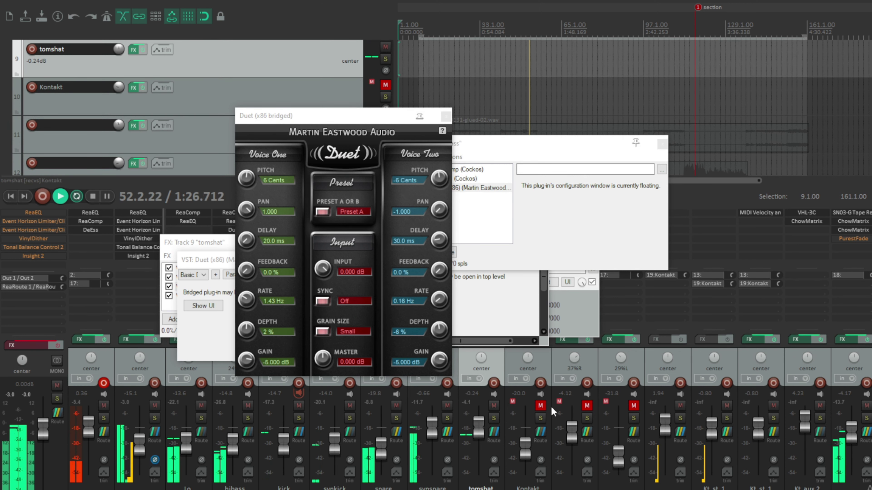
left_click(543, 405)
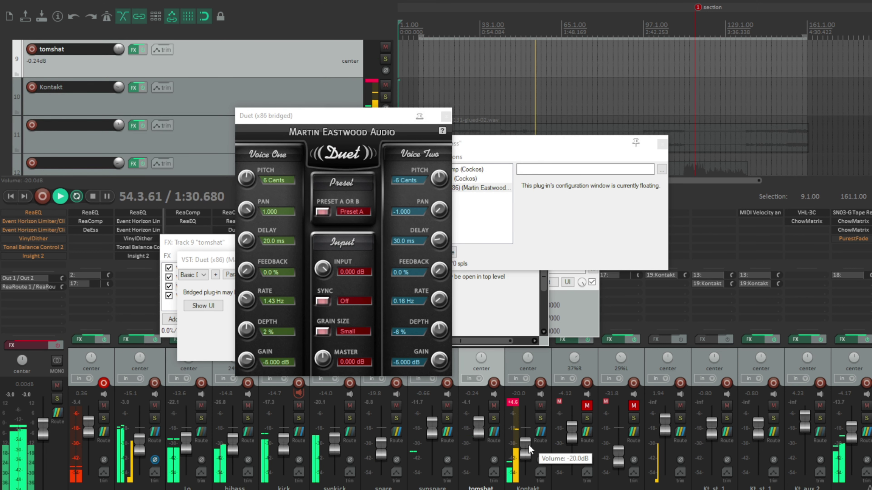
Lower the volume of Kontakt track 10 to -21.4 dB and the tomshat track to -8.21 dB.
scroll(526, 448, "down", 3)
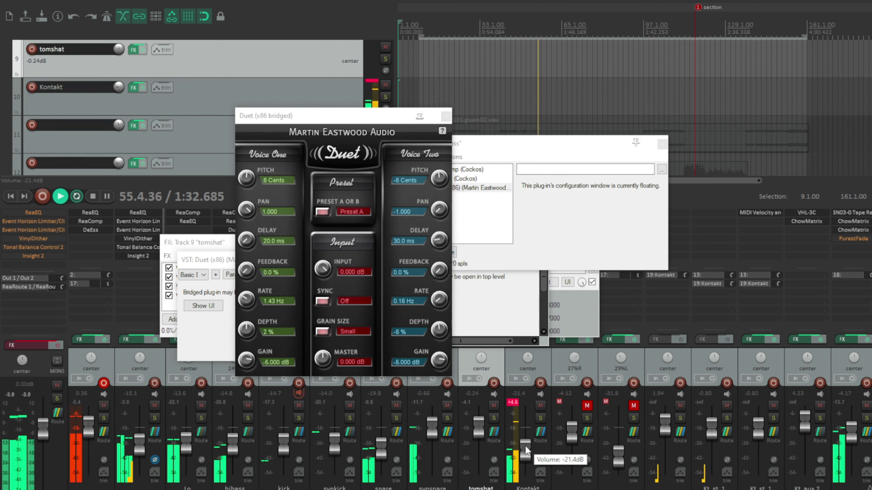
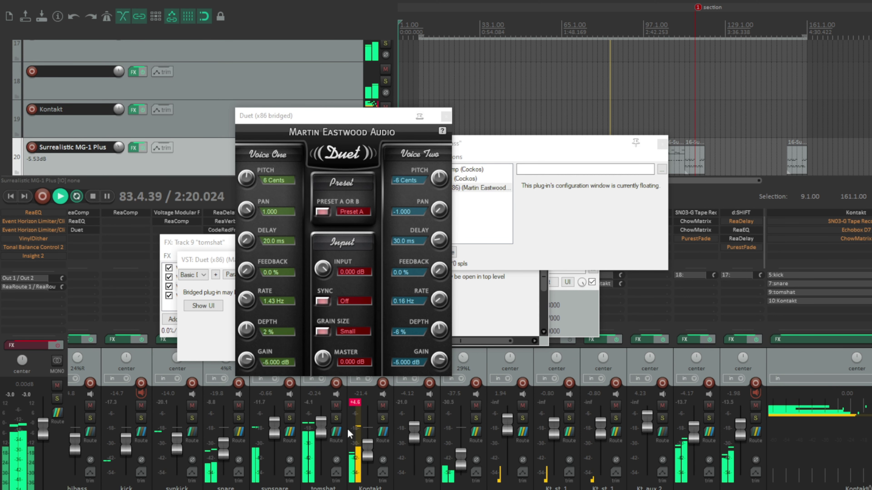
left_click_drag(325, 424, 318, 435)
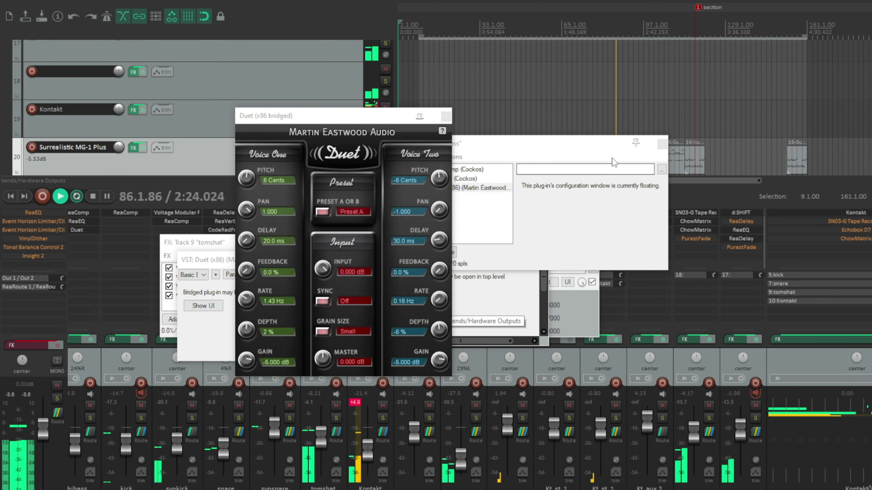
Close the hibass effects window, then view track 21's Transcendental 2000 synth and close its floating window.
left_click(661, 145)
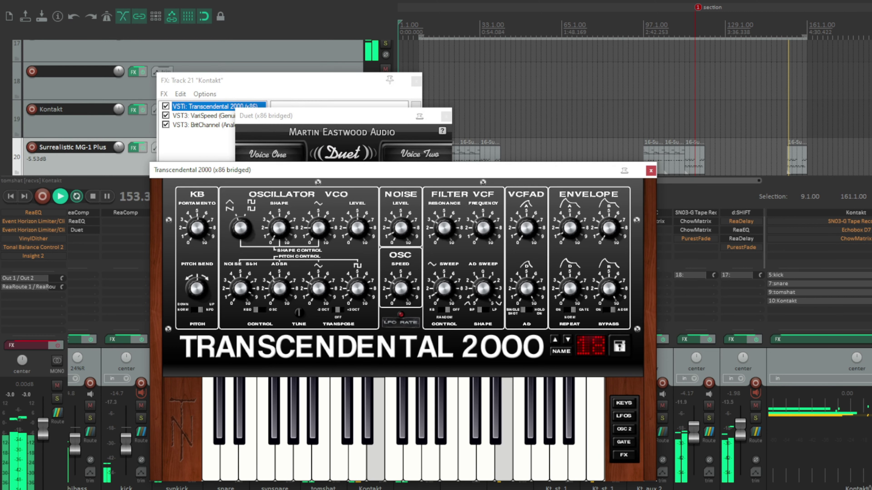
left_click(870, 292)
left_click_drag(870, 292, 870, 288)
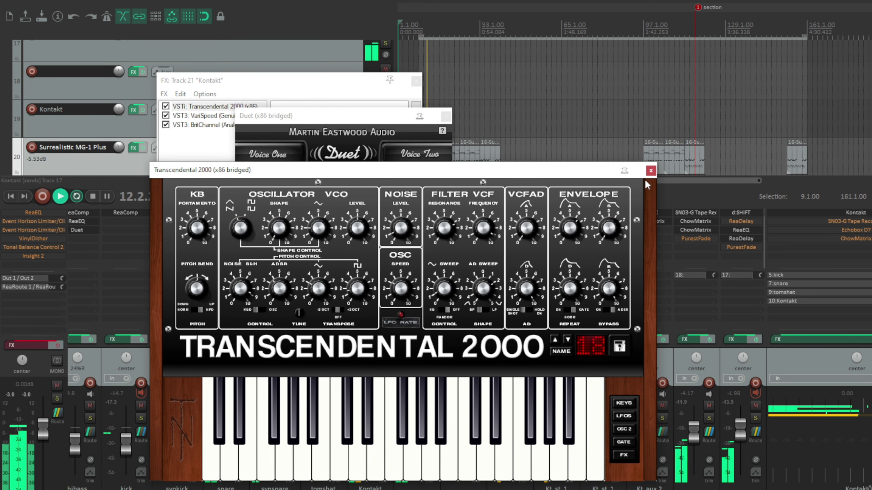
left_click(651, 171)
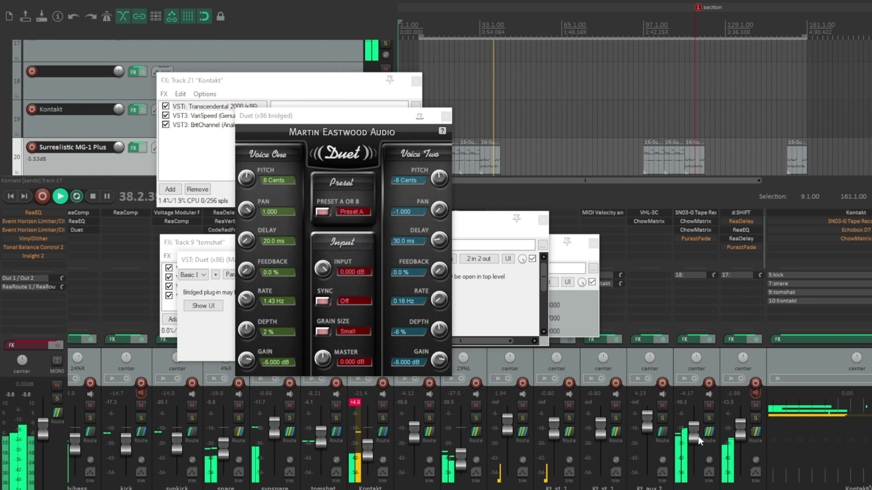
Lower the volumes of track 17 to -30.2 dB, track 12 to -41.5 dB, track 11 to -19.2 dB and tomshat to -15.5 dB.
left_click_drag(697, 435, 694, 462)
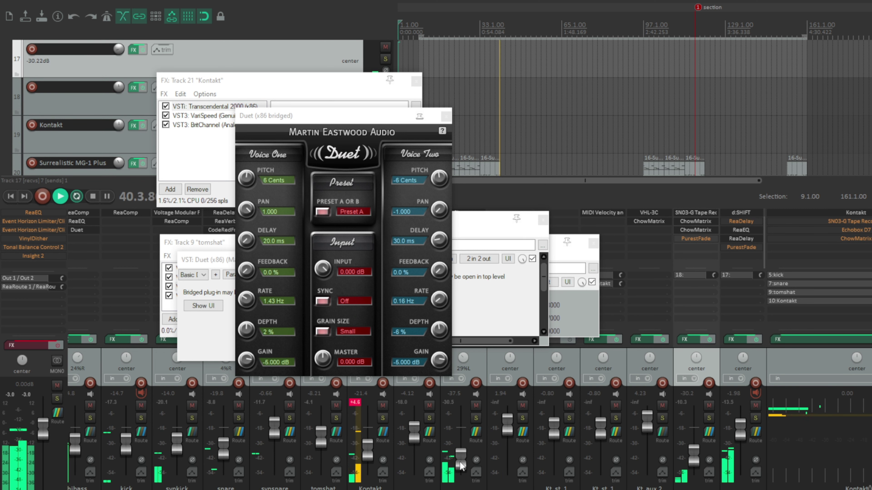
left_click_drag(459, 461, 457, 463)
left_click_drag(413, 431, 414, 447)
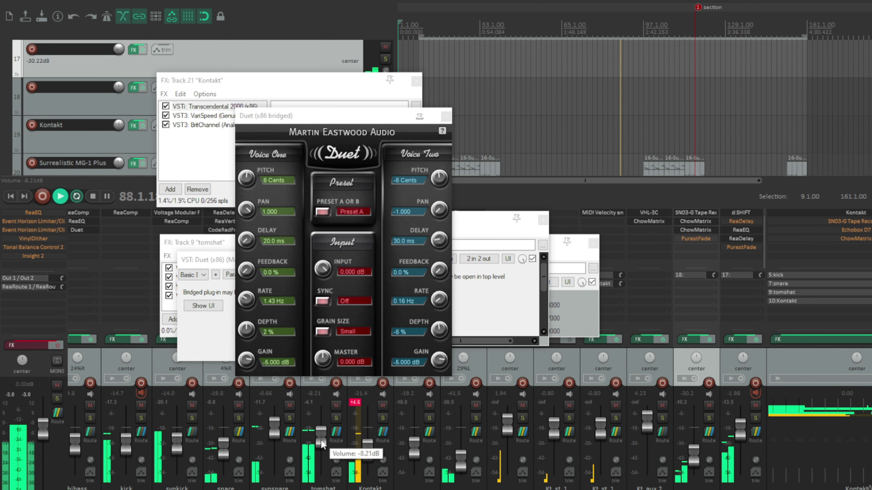
left_click_drag(321, 440, 322, 449)
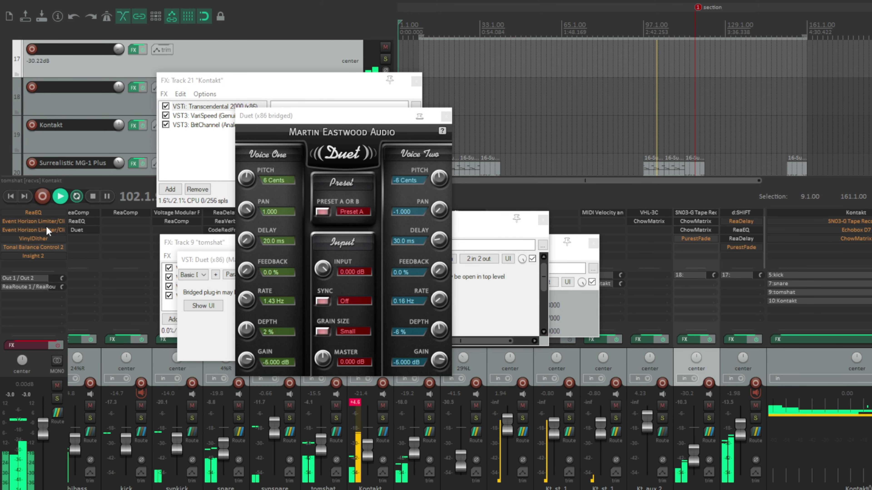
Toggle repeat playback as the song nears the end of the arrangement.
left_click(78, 192)
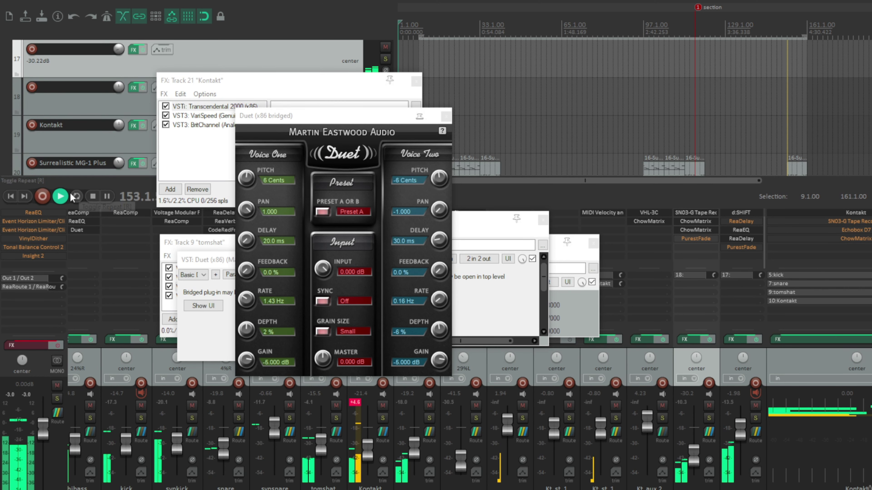
left_click(76, 197)
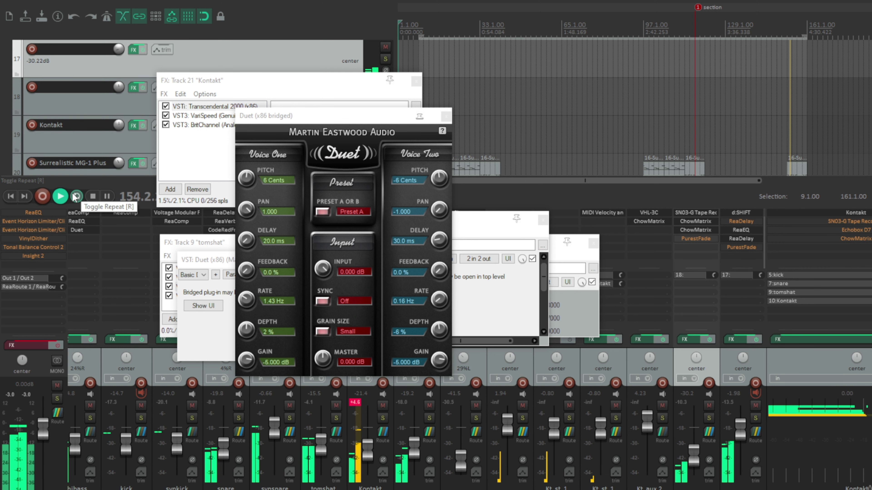